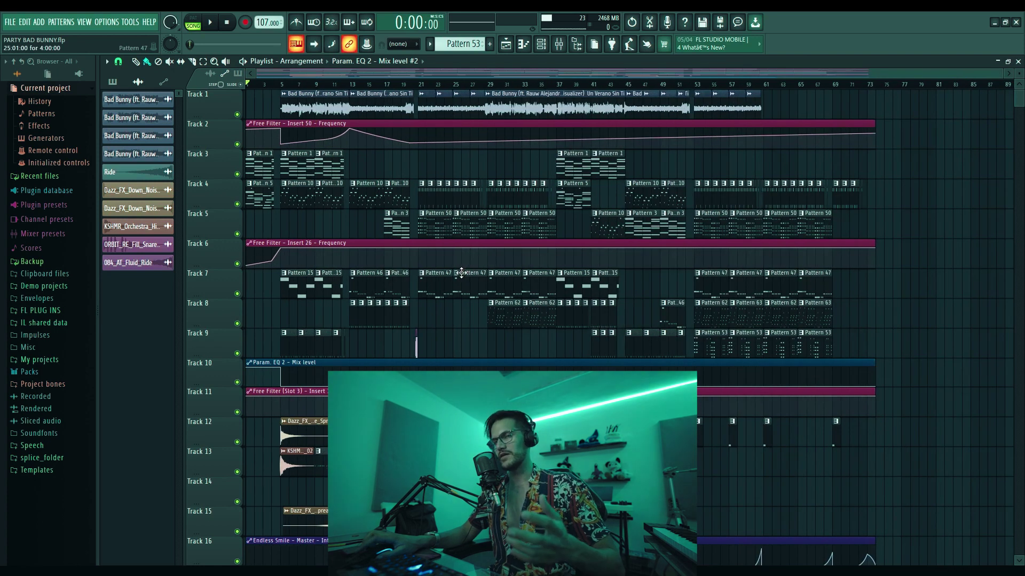
Step: Solo Track 1 in the playlist and listen to the vocal audio from bar 5
right_click(237, 114)
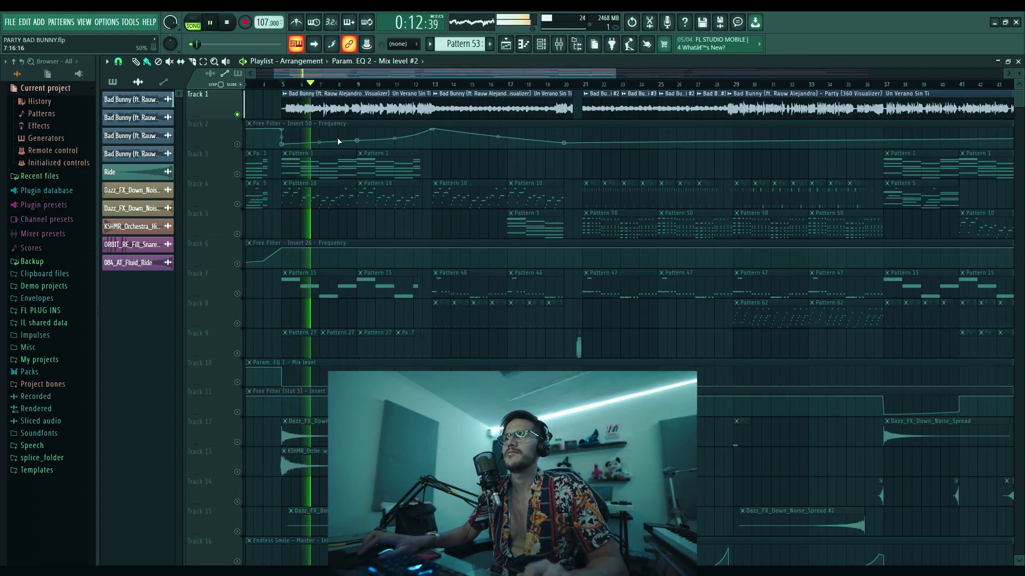
key("space")
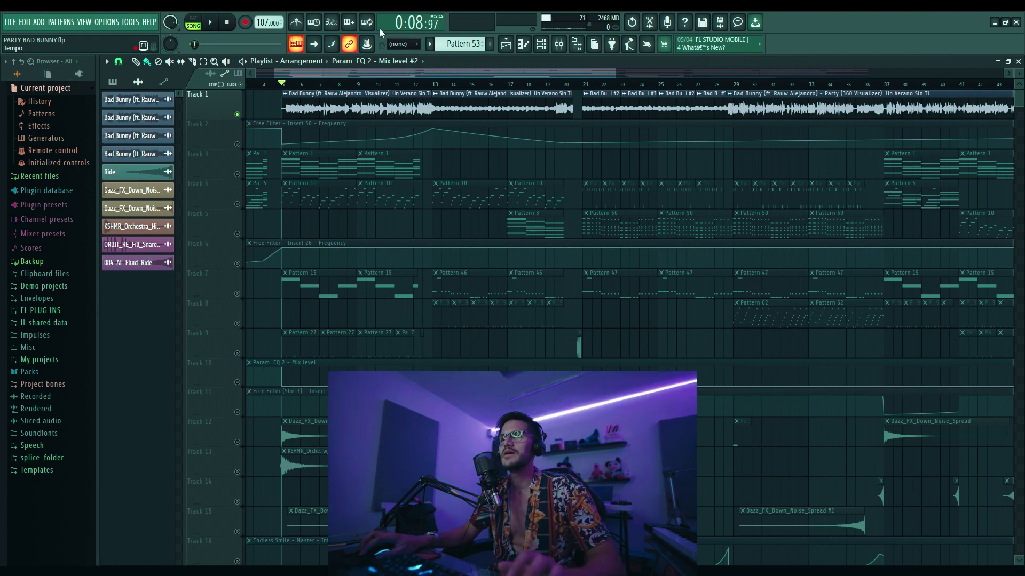
key("space")
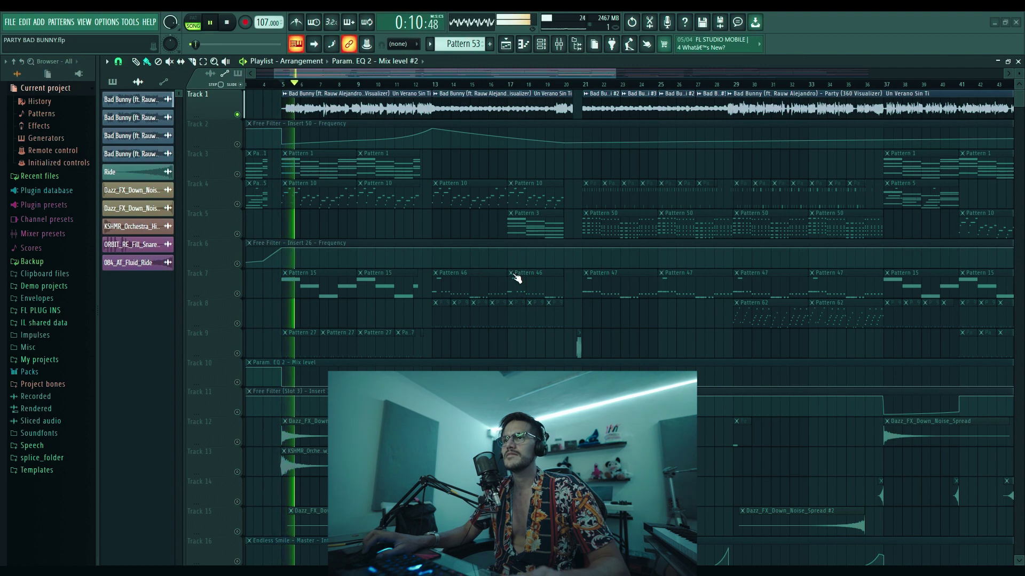
key("space")
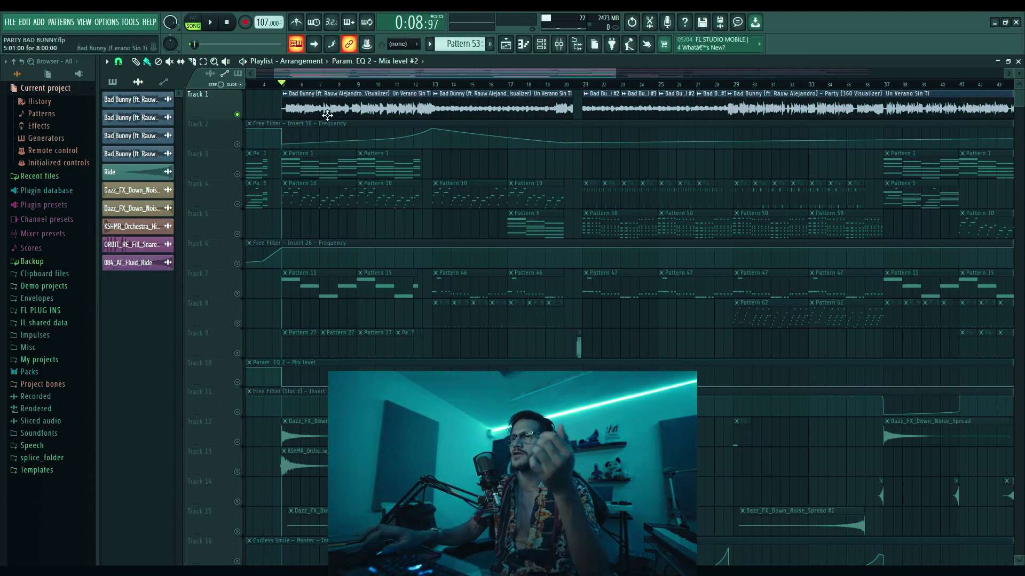
Step: Open Pattern 1's Keyzone Classic chords from Track 3 in the piano roll and play them in pattern mode
mouse_move(387, 140)
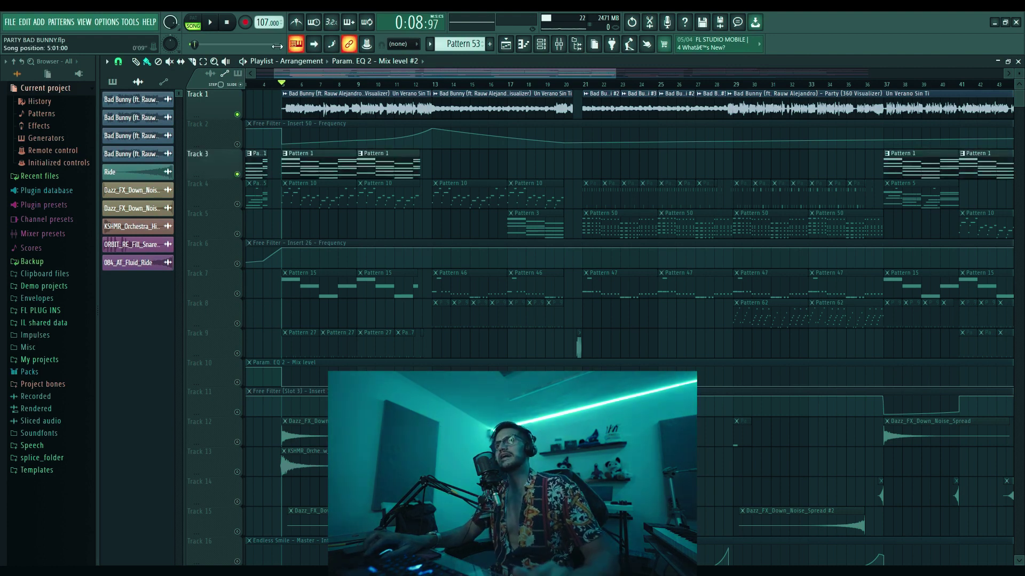
left_click(193, 22)
double_click(295, 169)
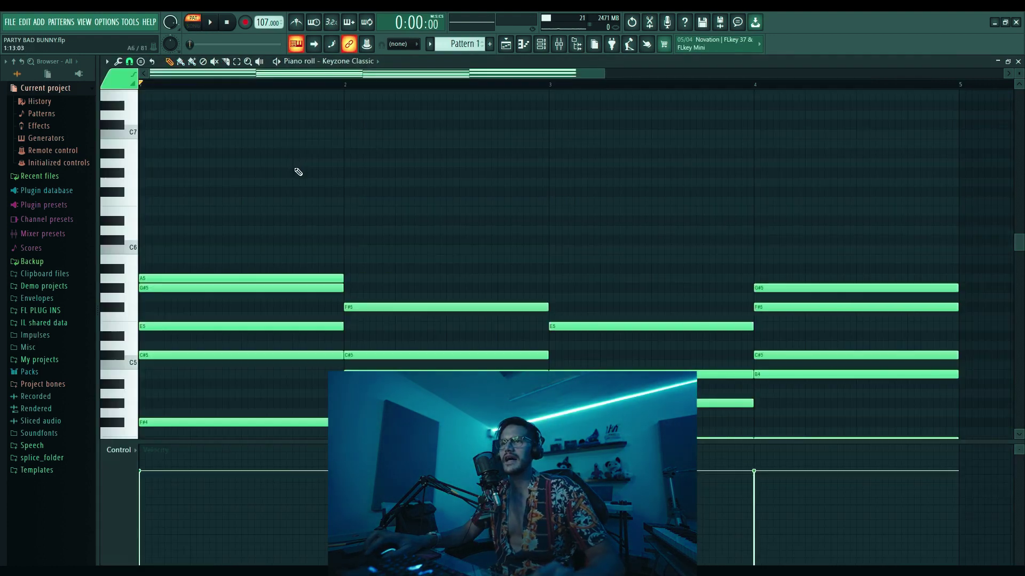
key("F6")
left_click(297, 165)
key("space")
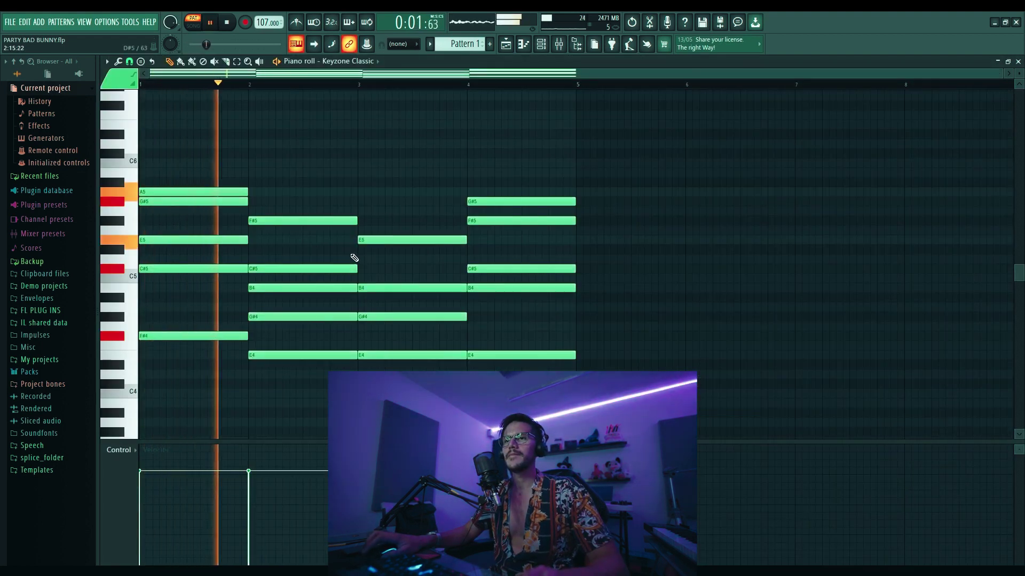
key("space")
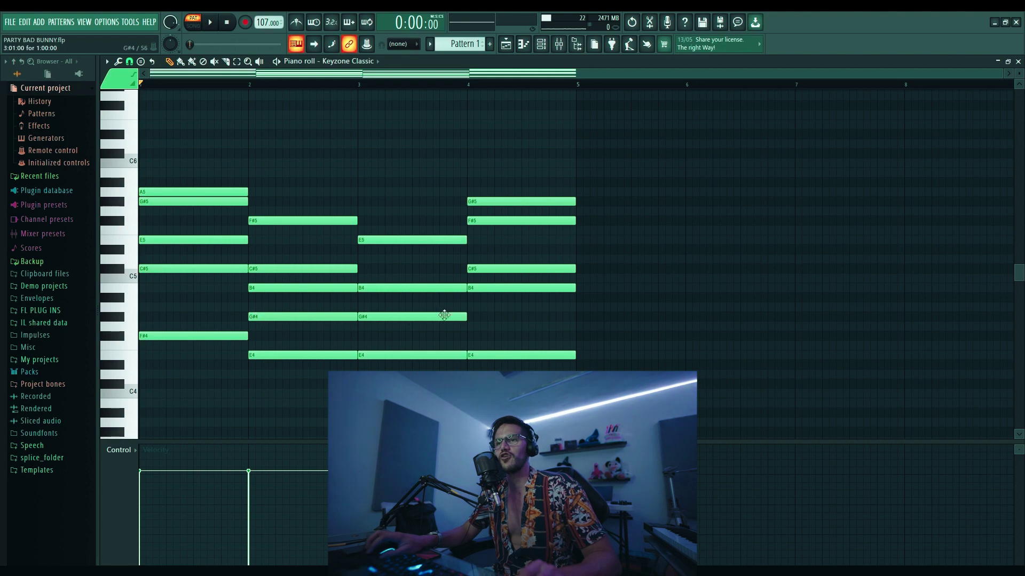
Step: Return to the playlist and play Pattern 1 on its own
key("F7")
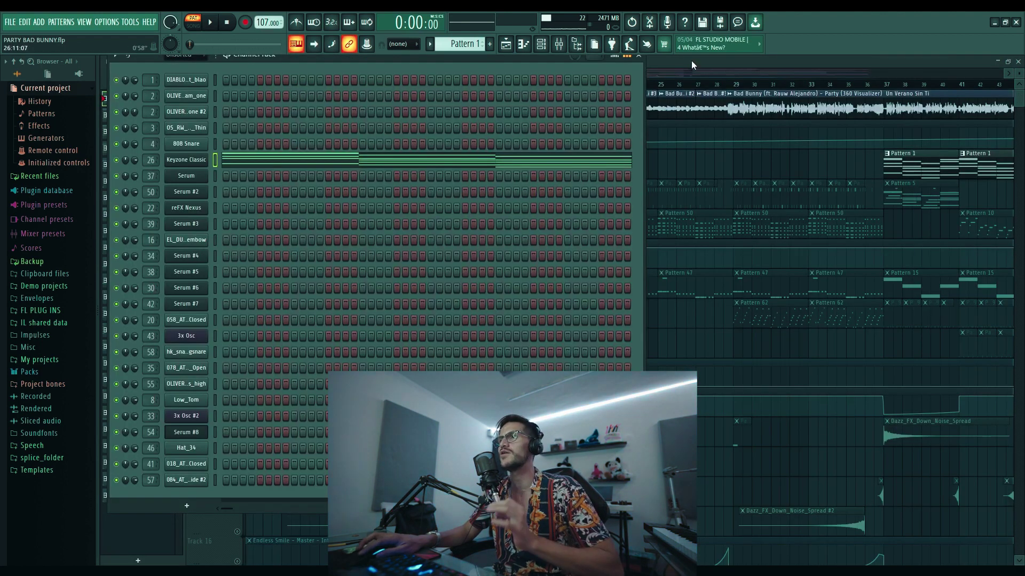
key("F6")
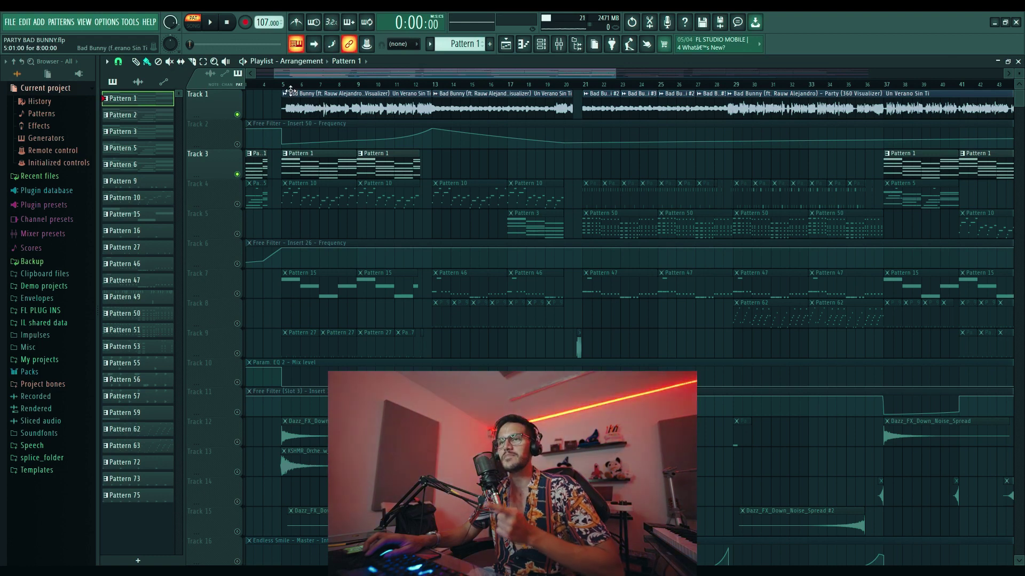
key("space")
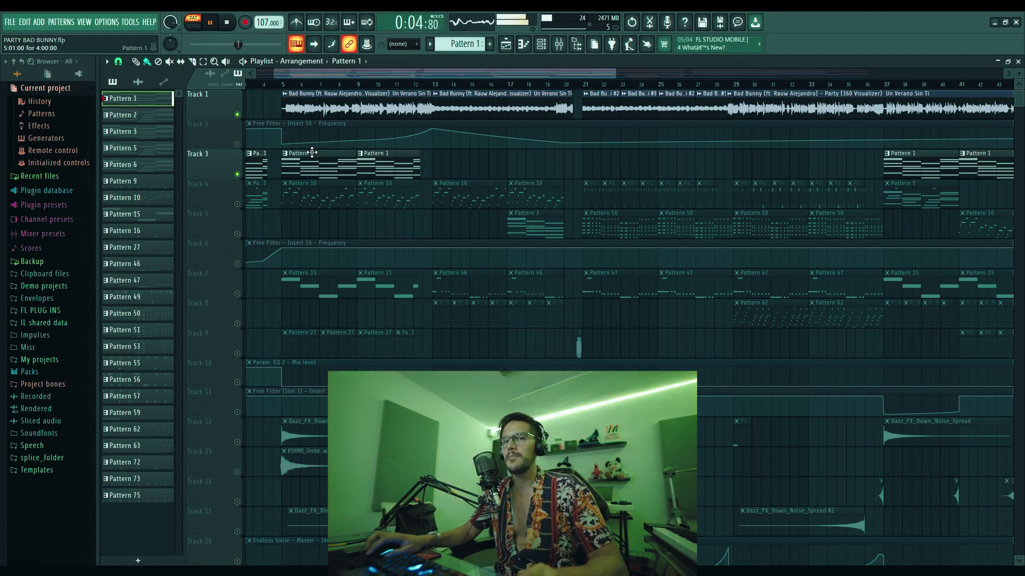
key("space")
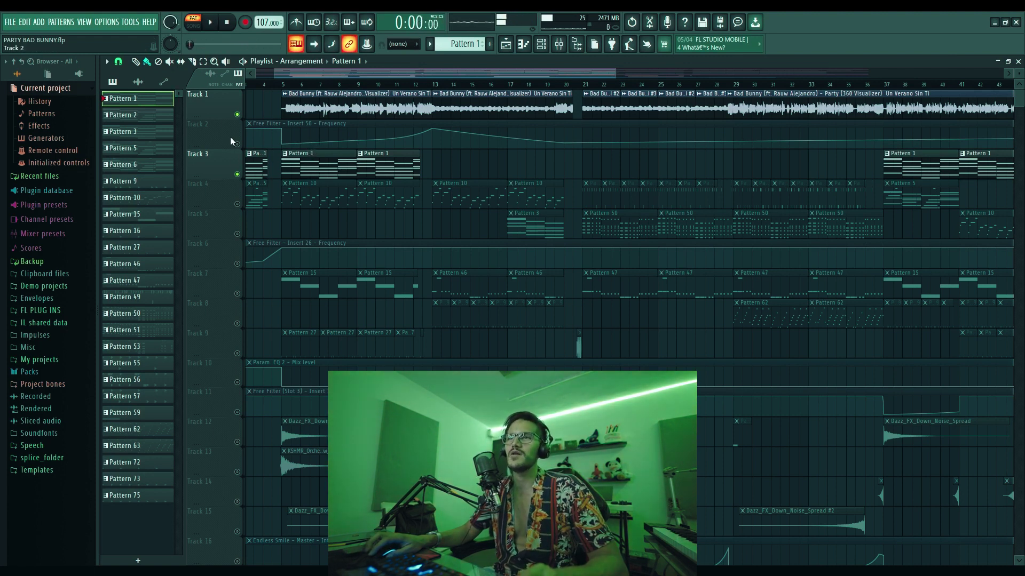
Step: Play the vocal on Track 1 together with the Track 3 chords in song mode from bar 5
left_click(287, 86)
key("space")
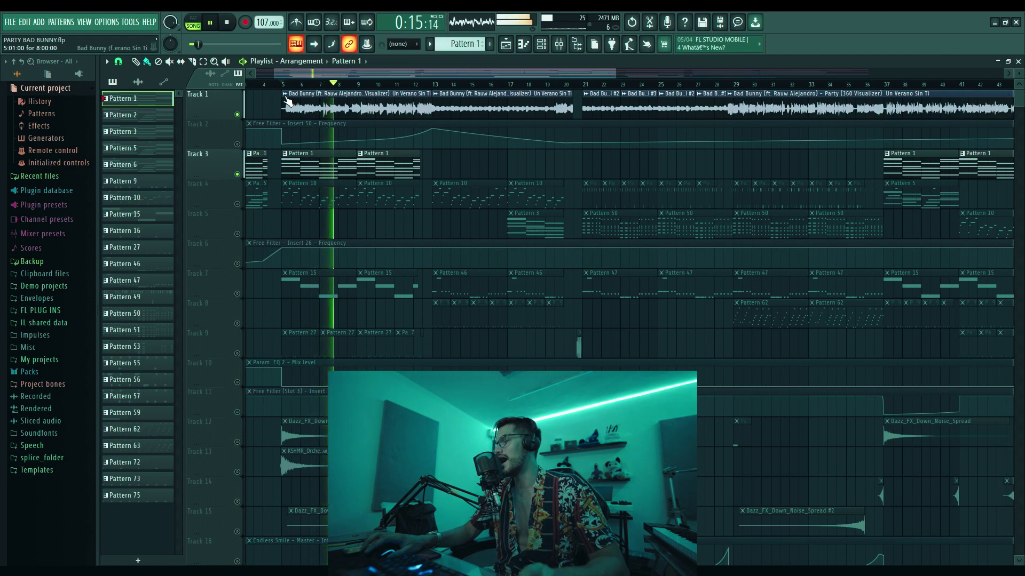
key("space")
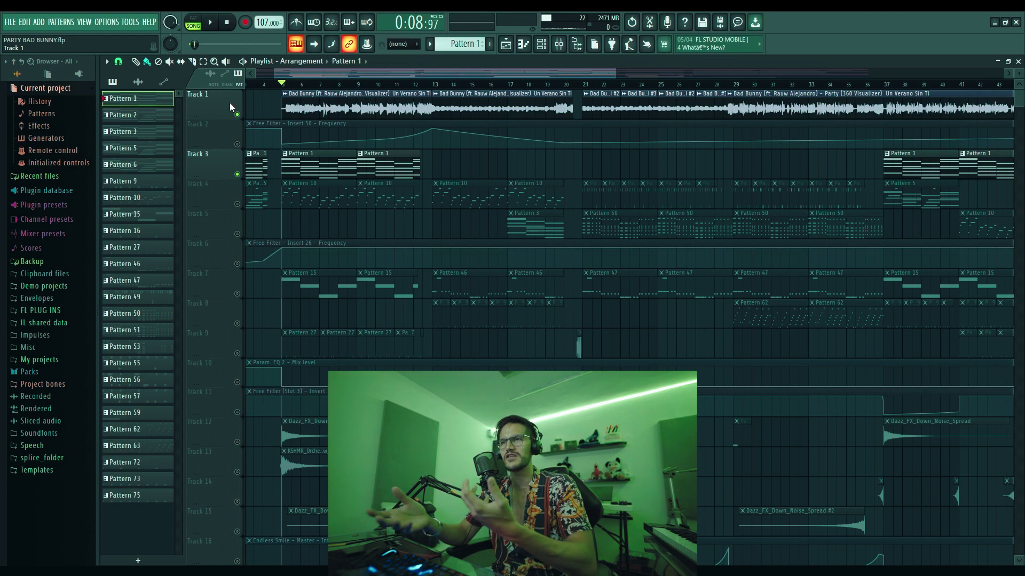
Step: Unmute Track 7, mute Tracks 3 and 1, and play the bass line alone
left_click(237, 293)
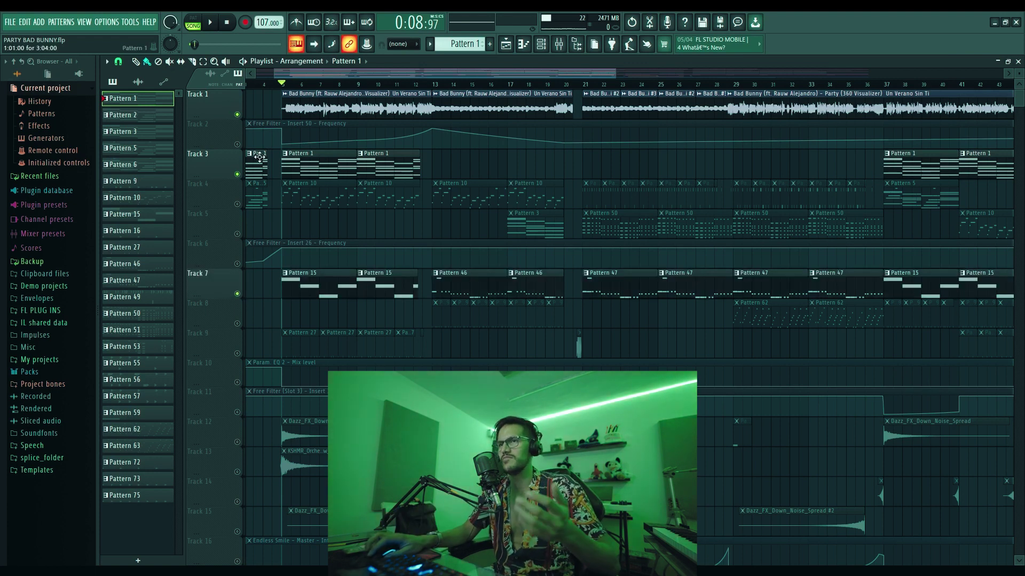
left_click(237, 174)
left_click(236, 114)
key("space")
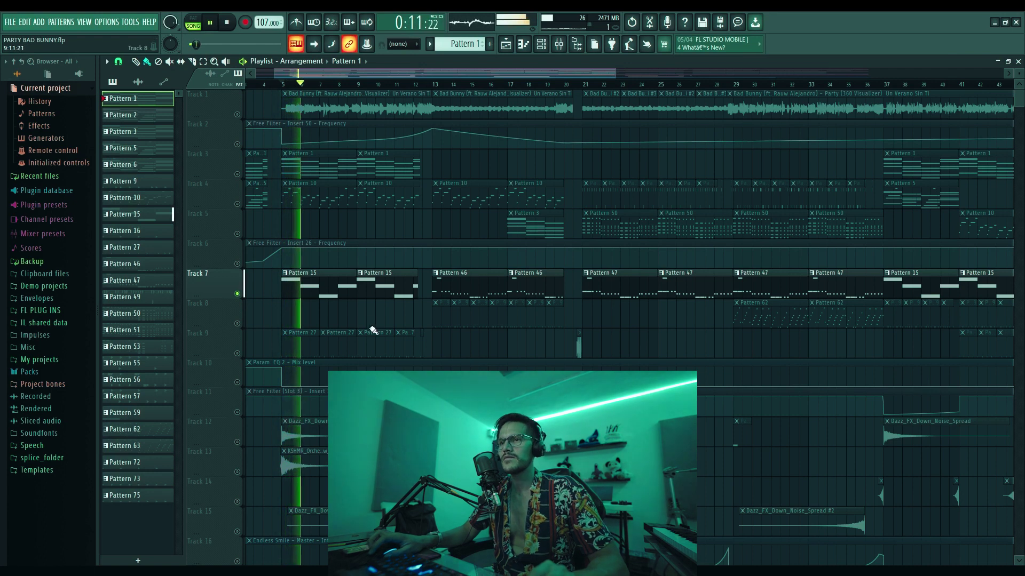
Step: Stop playback, show Pattern 15 in the channel rack and inspect the preset in its Serum #3 instrument
double_click(346, 288)
key("space")
key("F7")
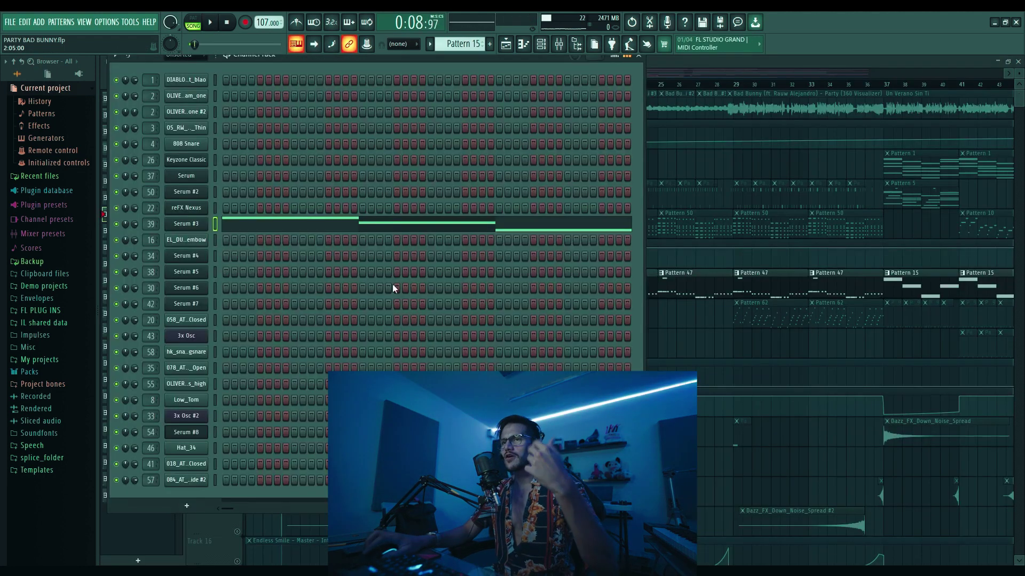
left_click(178, 226)
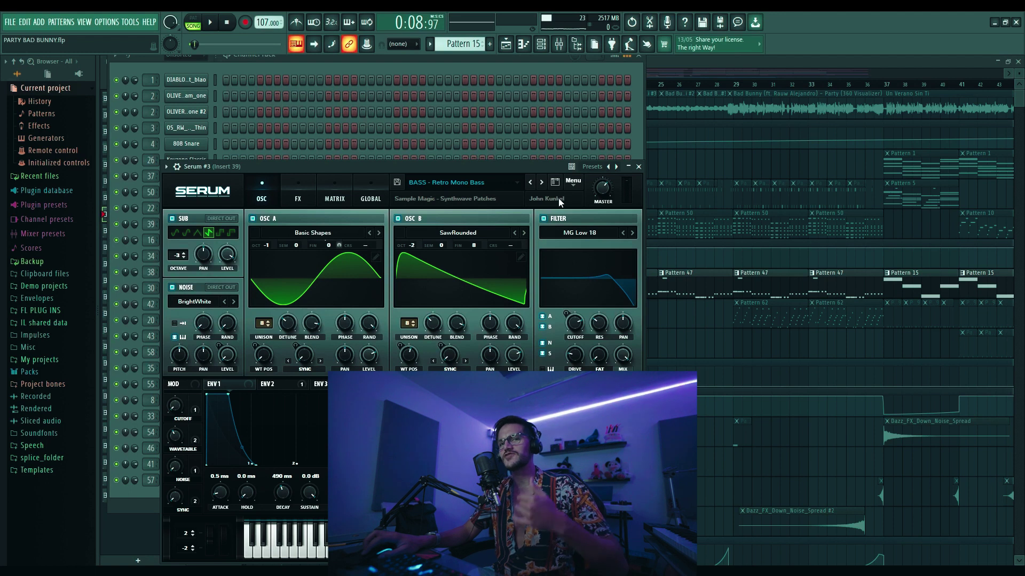
left_click(679, 73)
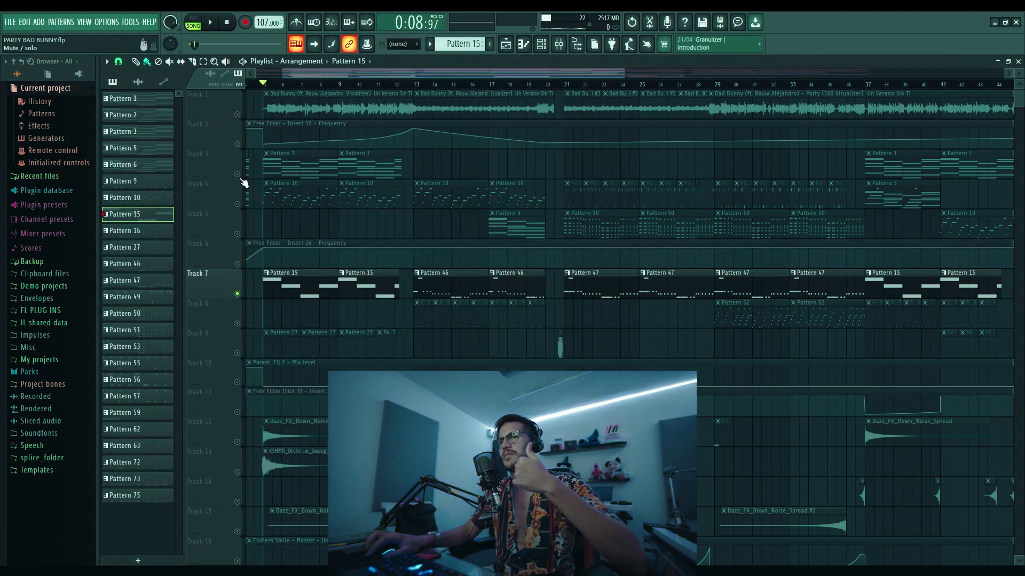
Step: Show Pattern 1 in the channel rack and play its Keyzone Classic chords in pattern mode
double_click(298, 167)
key("F7")
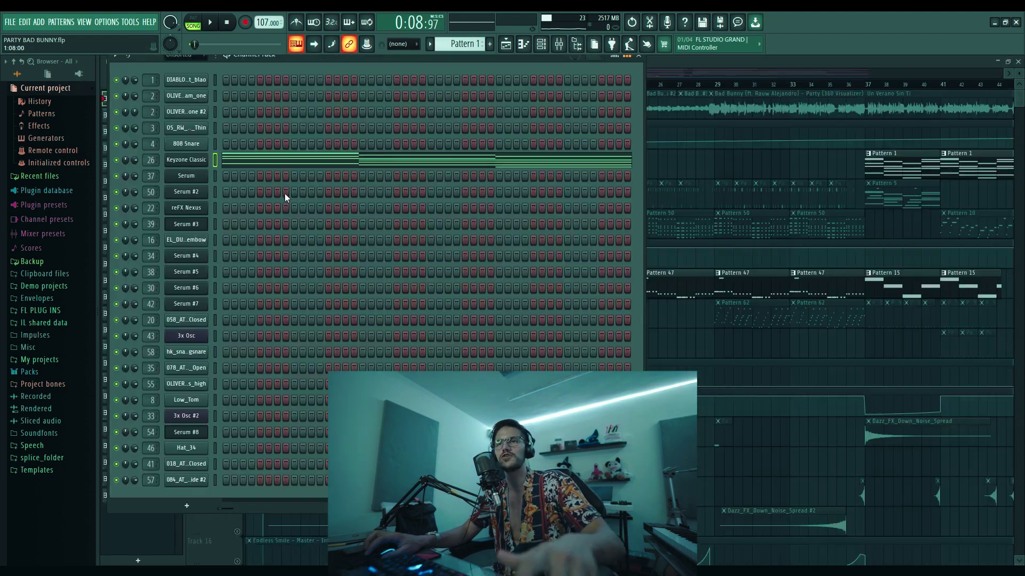
left_click(192, 24)
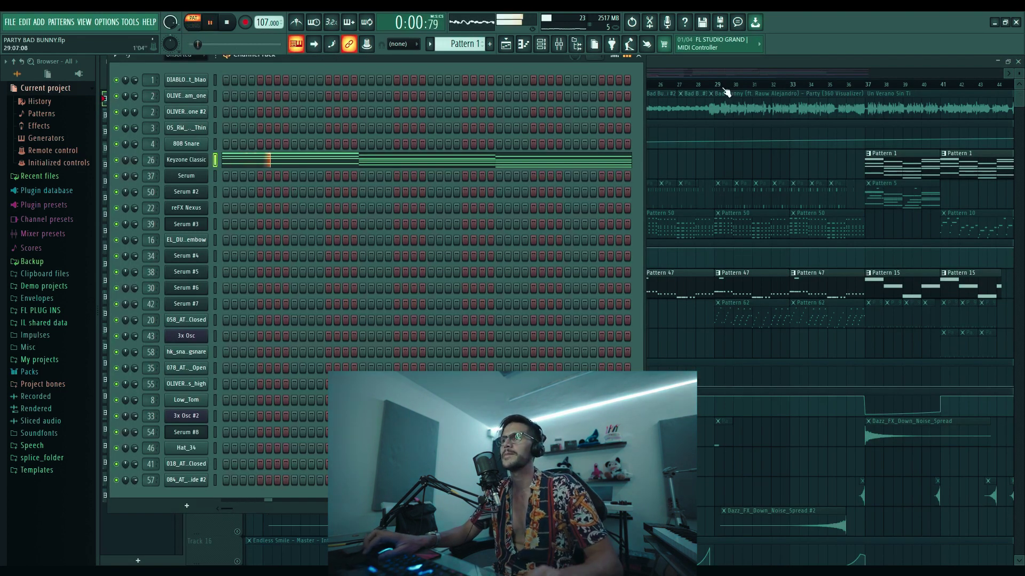
key("F6")
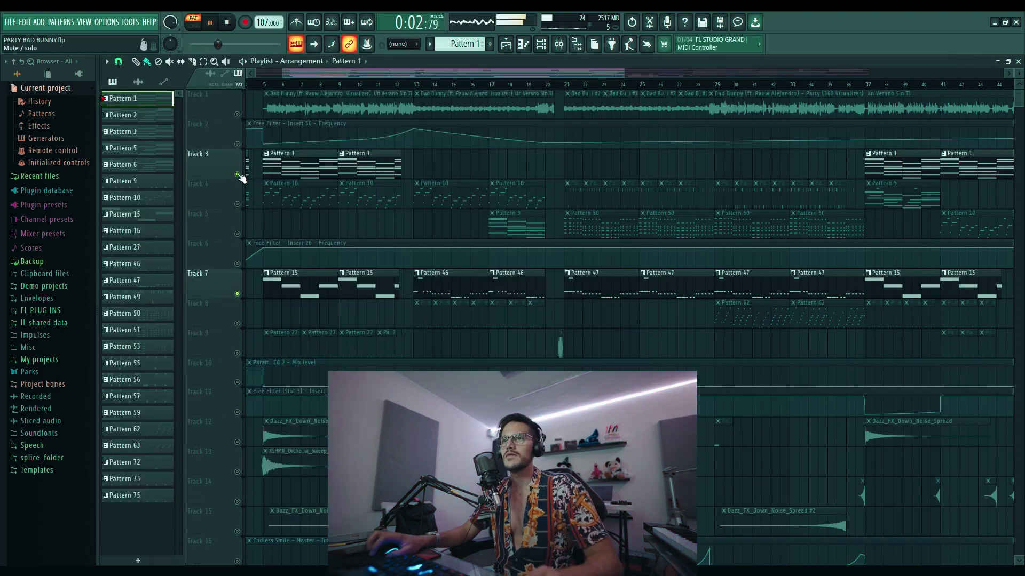
Step: Play the Track 3 chords together with the Track 7 bass in song mode from bar 5
left_click(268, 87)
key("space")
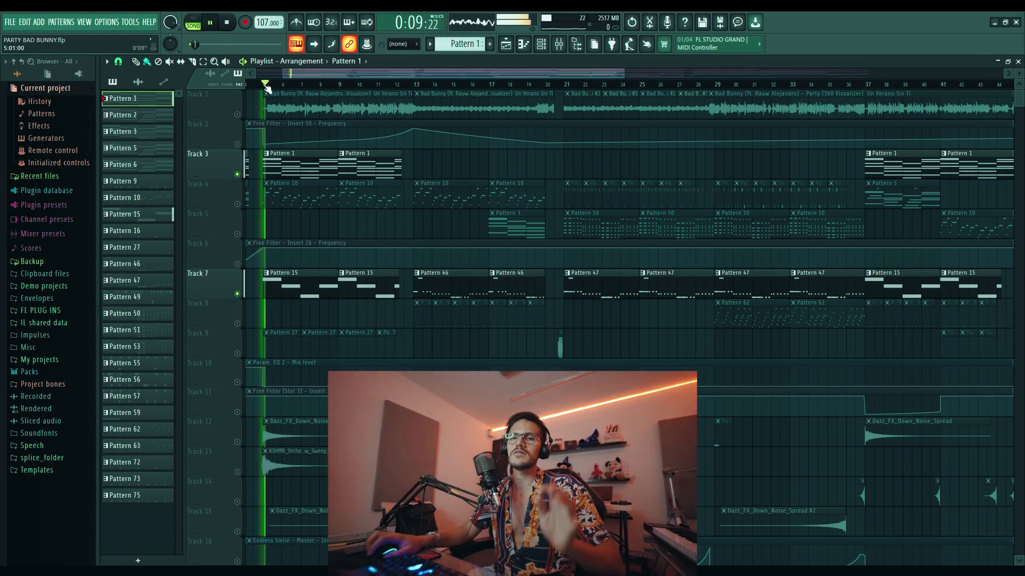
key("space")
key("space")
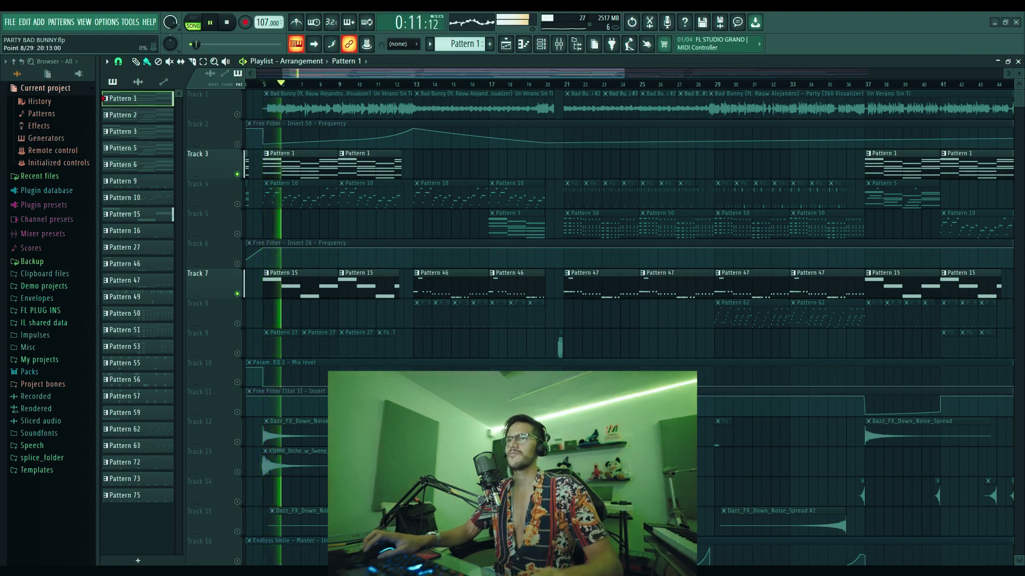
Step: Solo Track 4 and listen to its Pattern 10 melody from bar 5
left_click(237, 204, "ctrl")
key("space")
key("space")
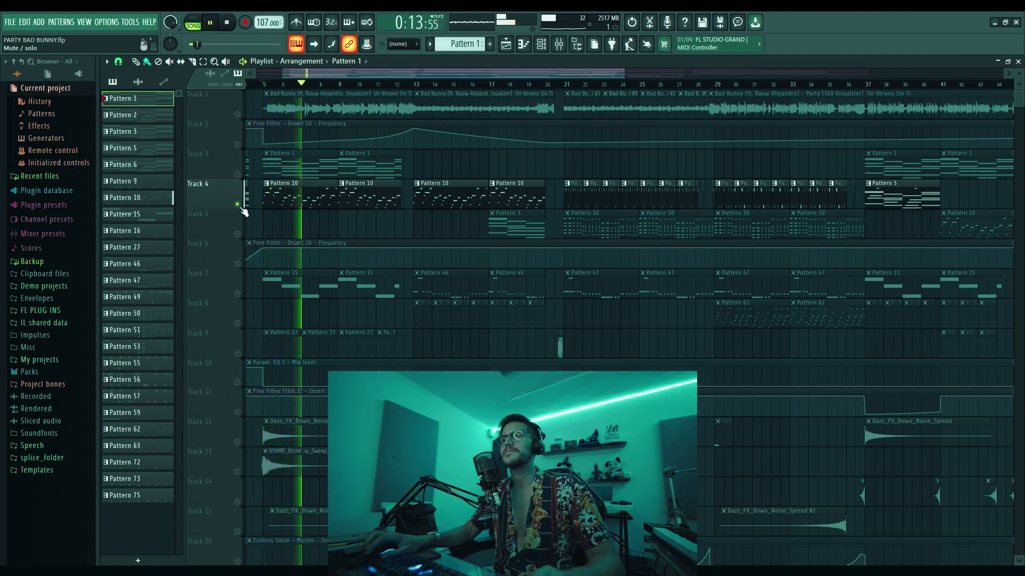
key("space")
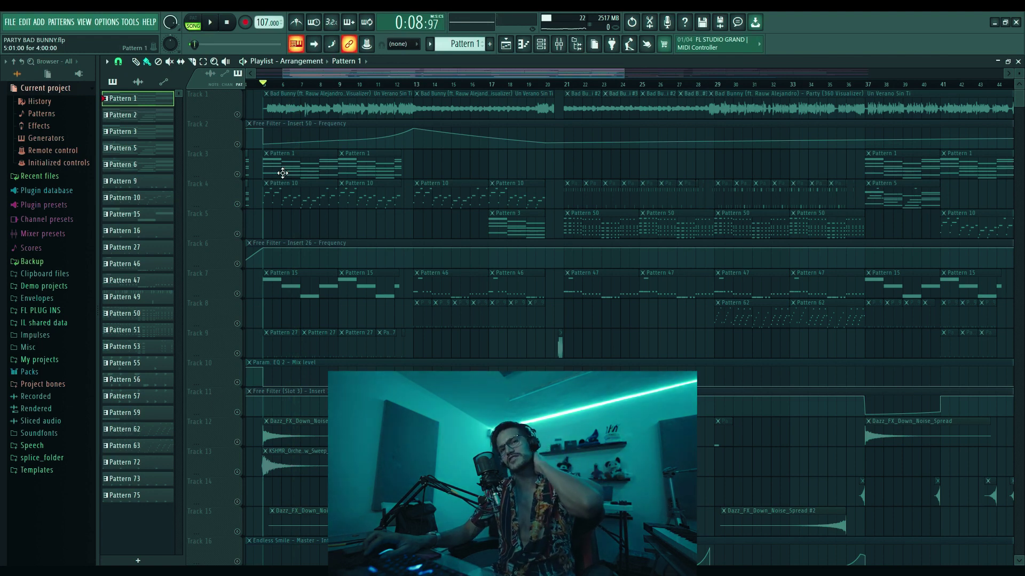
Step: Reopen Pattern 1's chords in the piano roll and play them briefly in pattern mode
double_click(282, 173)
key("space")
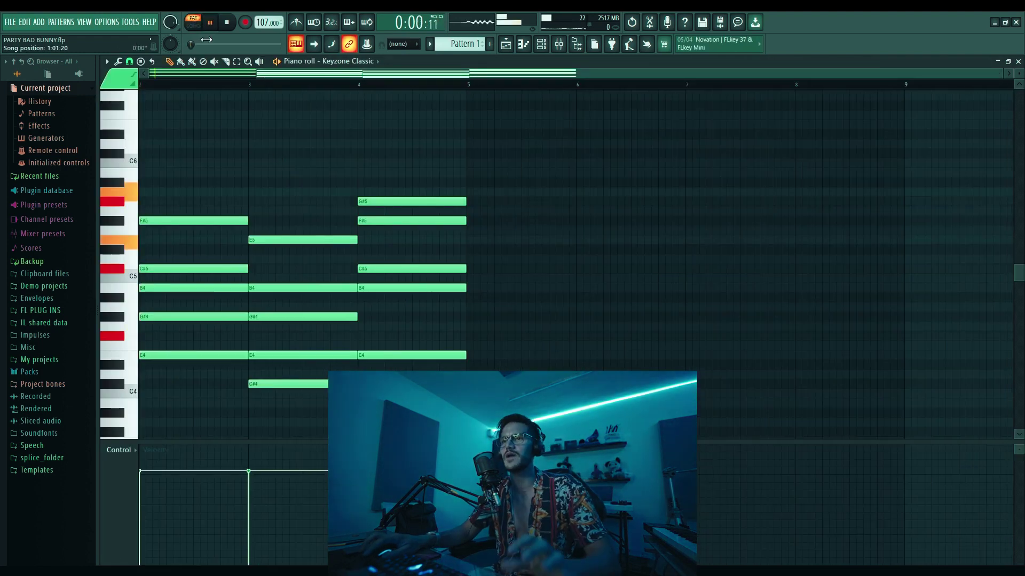
key("space")
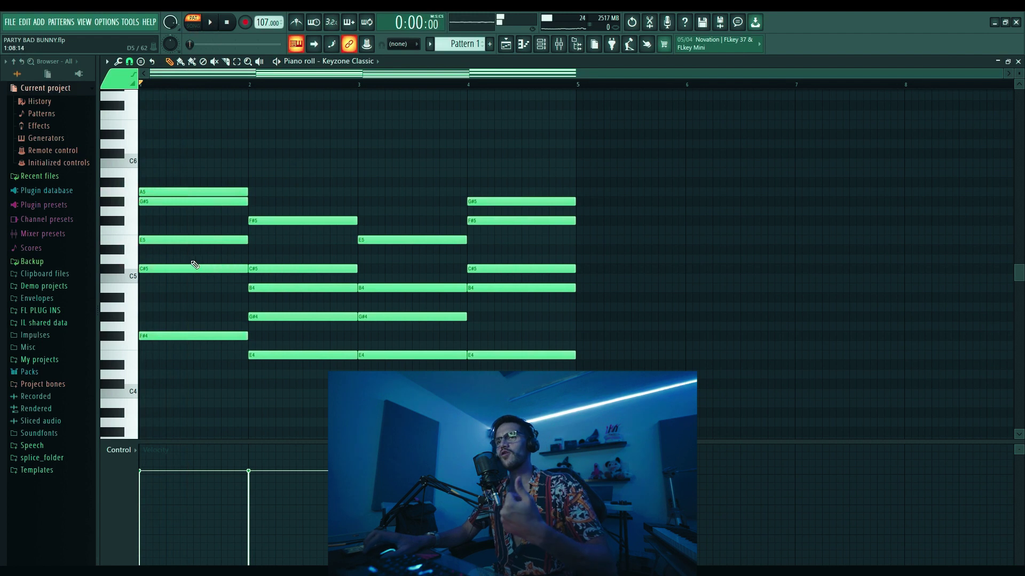
Step: Move the A5 note of the first chord down one octave to A4 and clear the selection
left_click_drag(224, 191, 182, 194)
key("ctrl+Down")
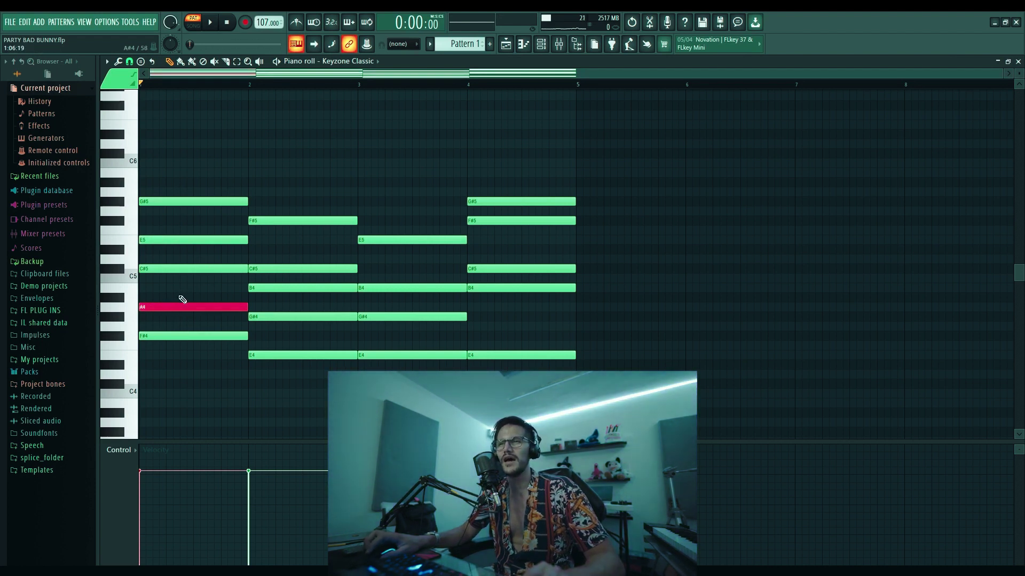
left_click(132, 312)
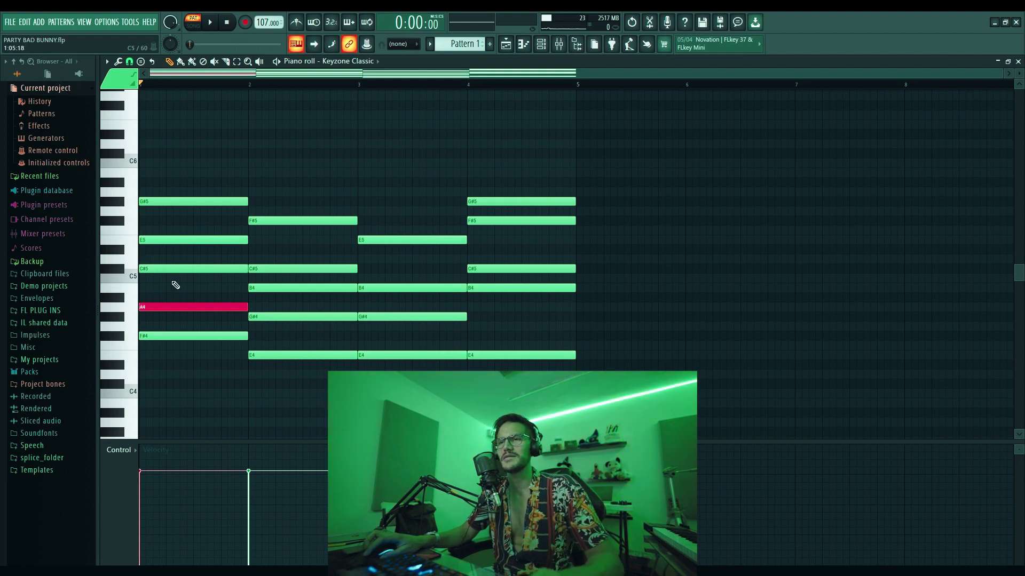
key("ctrl+d")
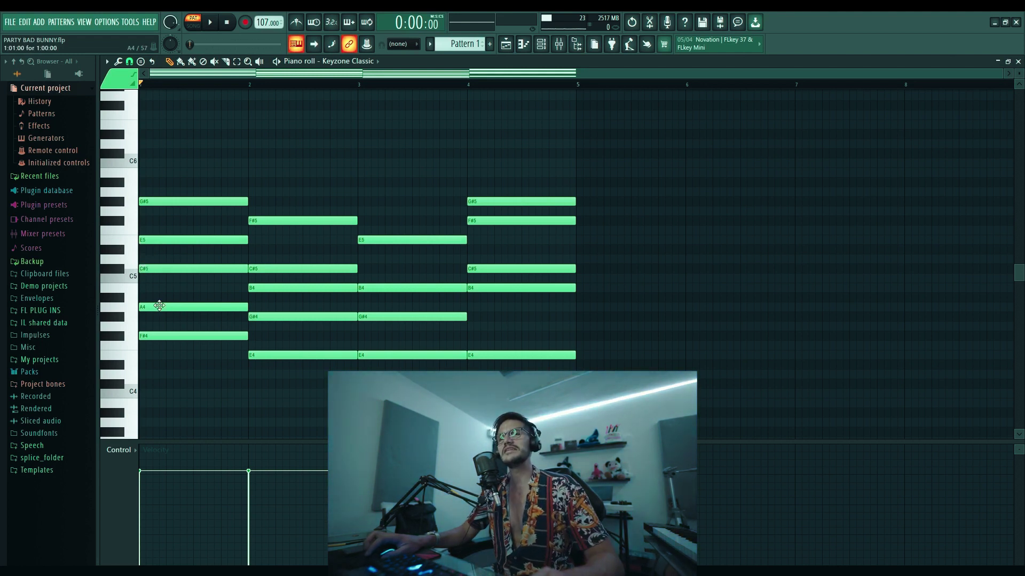
Step: Try the first chord with A4 raised to A#4 and E5 lowered to D#5, and move both notes back
left_click_drag(158, 308, 157, 298)
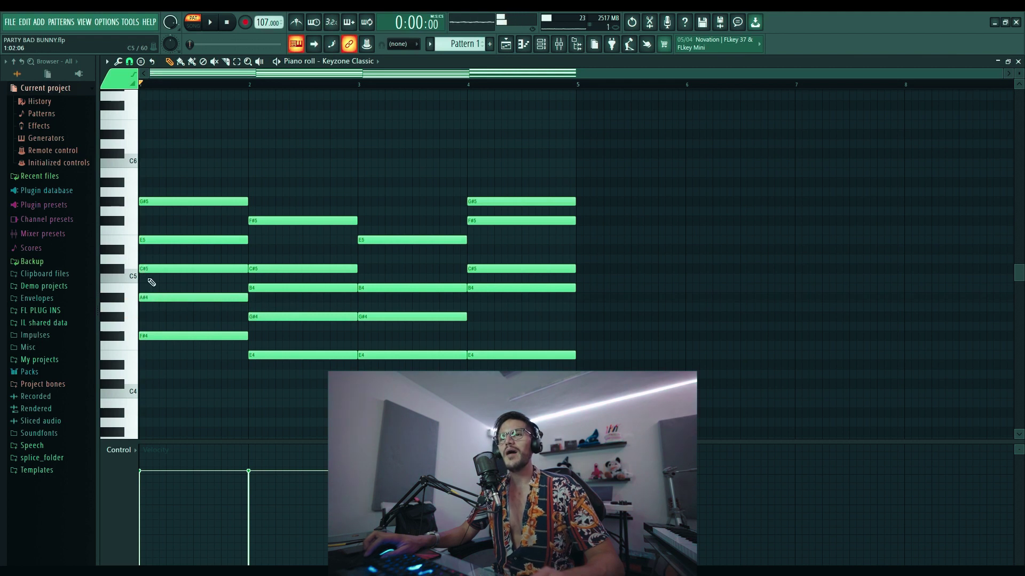
left_click_drag(158, 240, 154, 251)
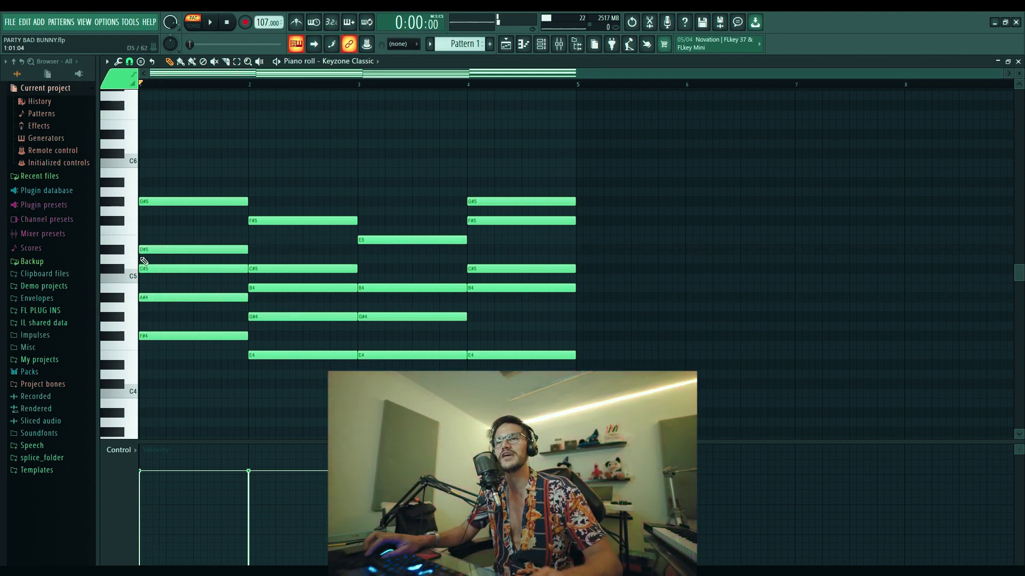
left_click_drag(152, 252, 151, 241)
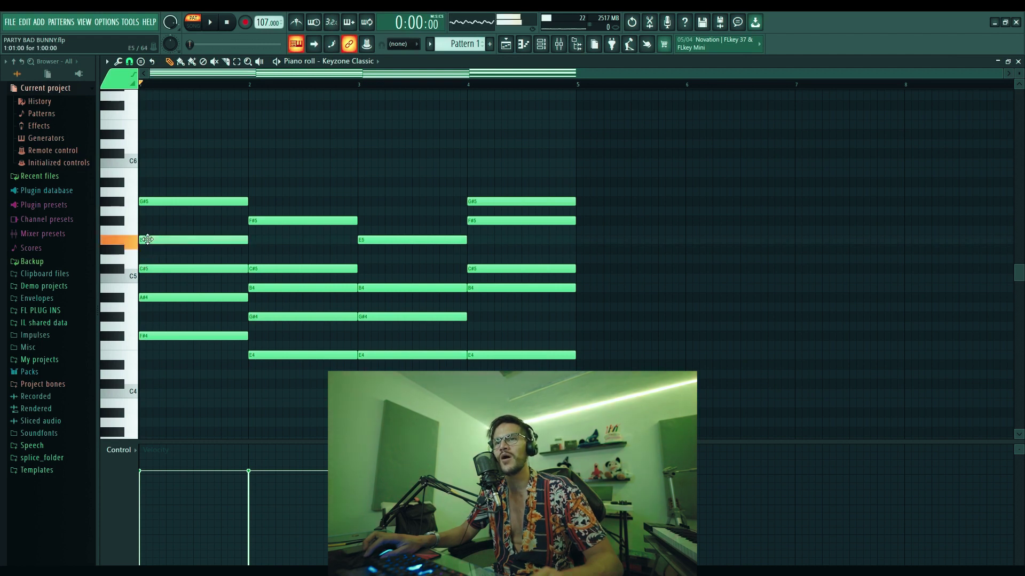
left_click_drag(148, 297, 144, 305)
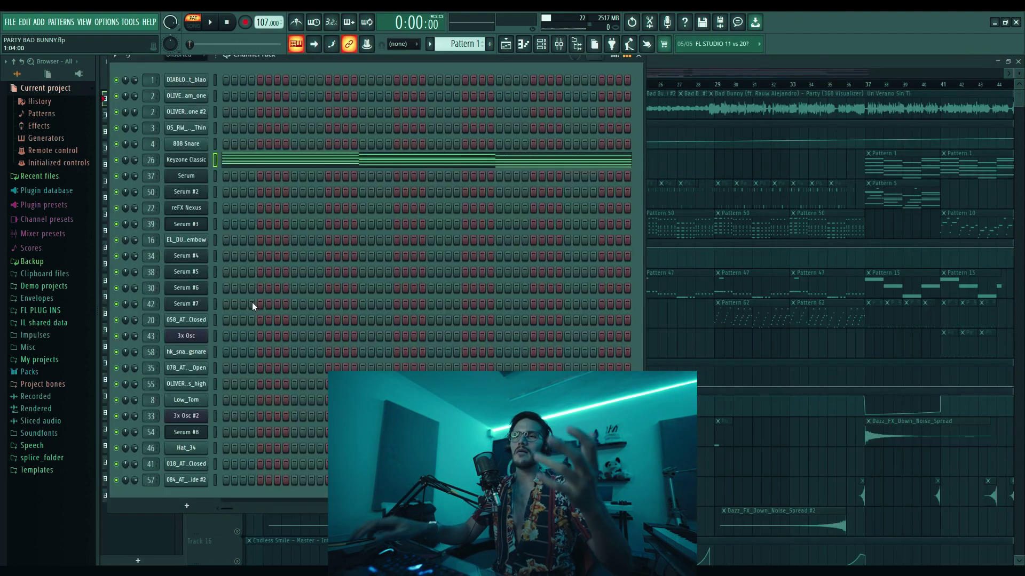
Step: Return to the playlist and listen to the full instrumental from bar 5 with Track 1's vocals muted
left_click(710, 56)
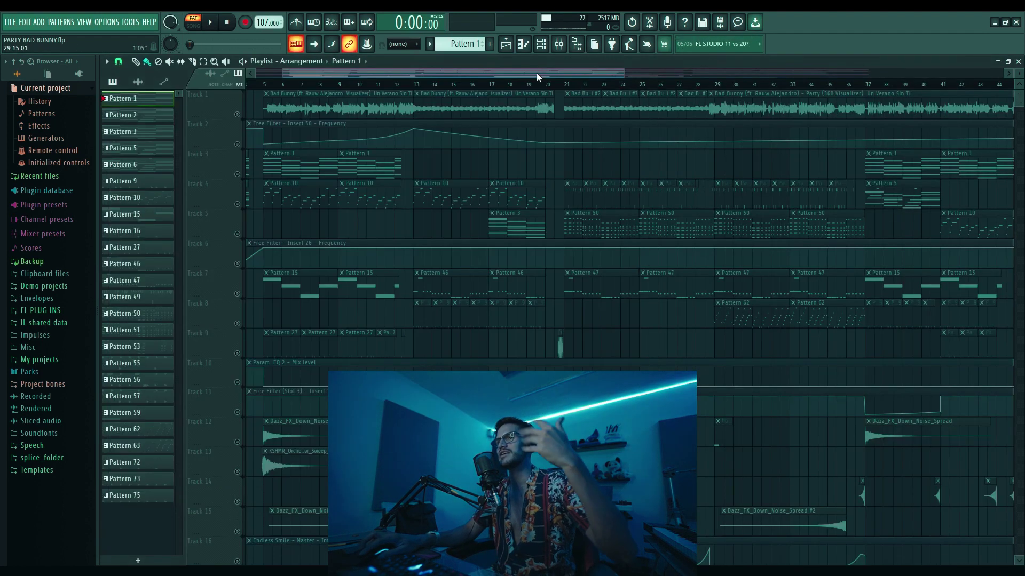
left_click_drag(388, 74, 361, 74)
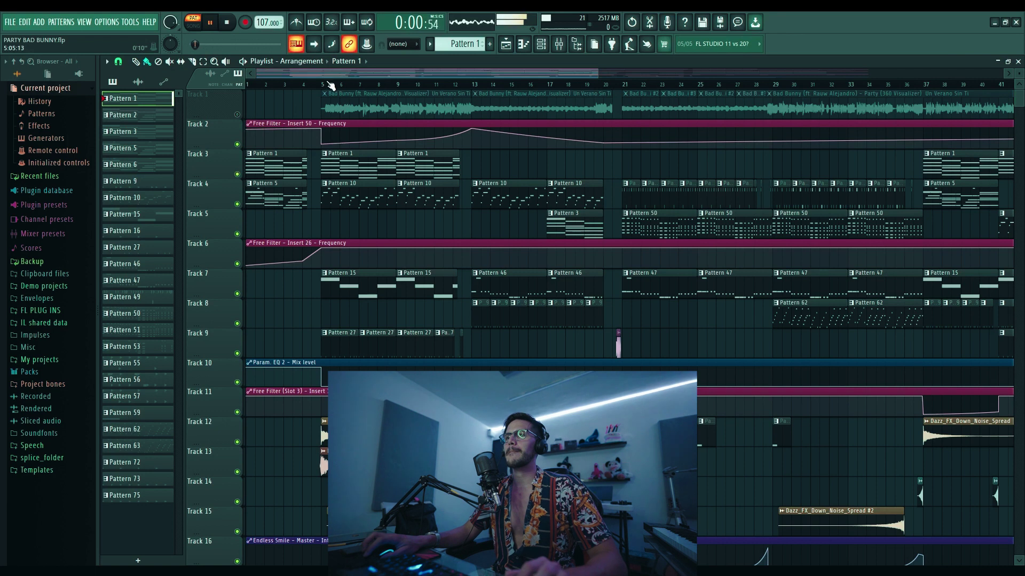
left_click(330, 86)
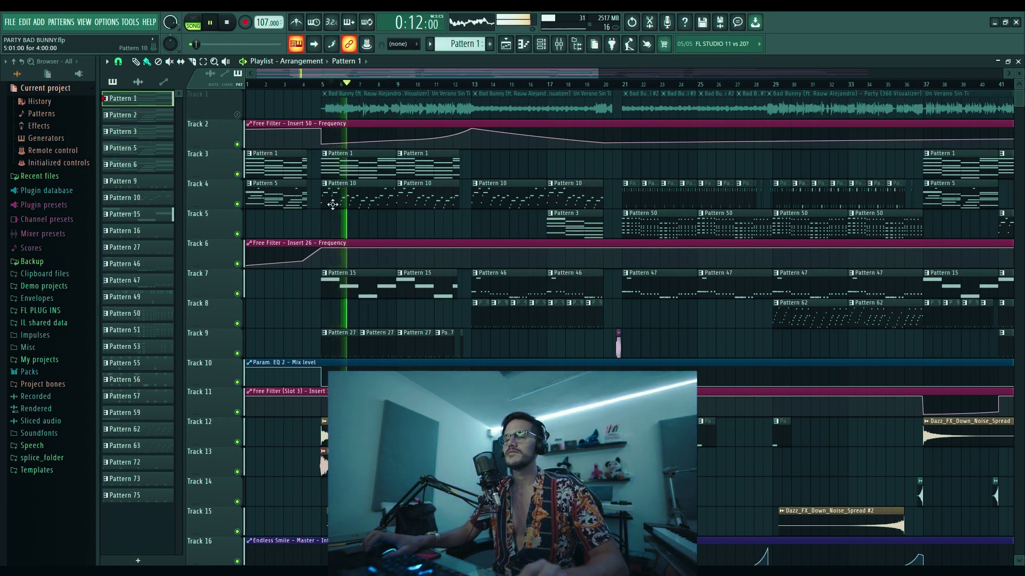
scroll(336, 230, "up", 2)
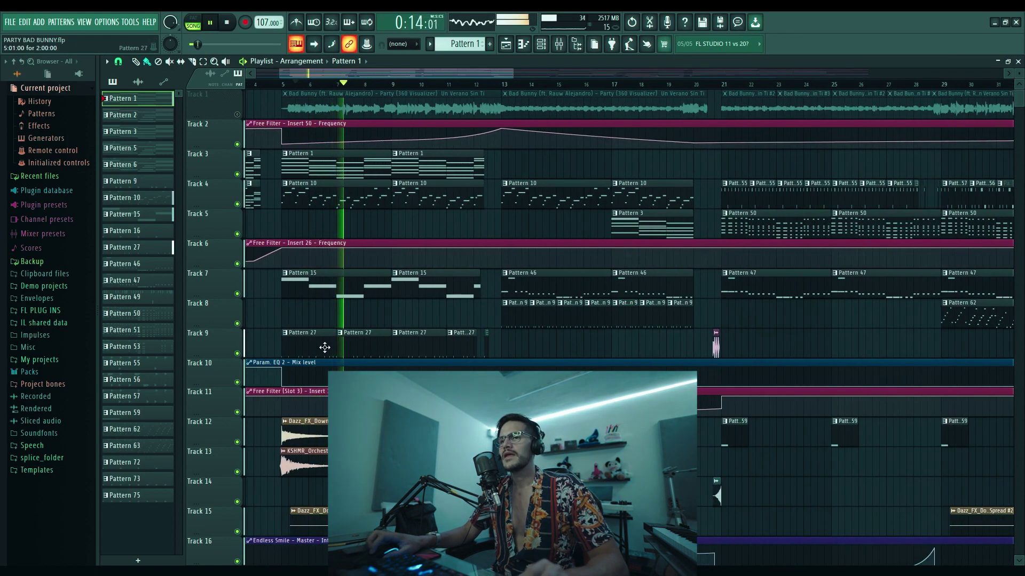
scroll(394, 351, "down", 3)
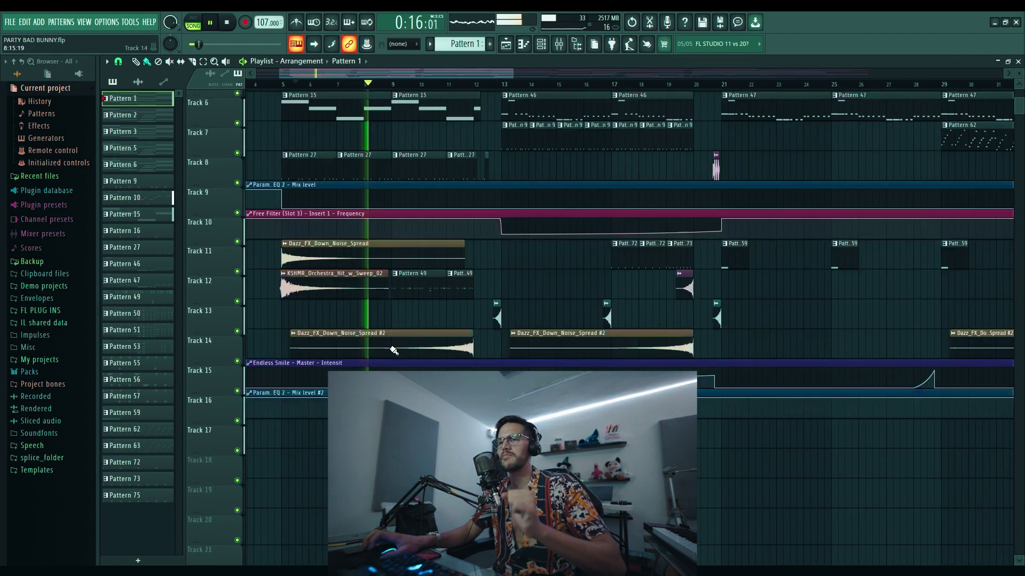
scroll(394, 351, "down", 3)
scroll(394, 350, "up", 6)
scroll(363, 309, "down", 3)
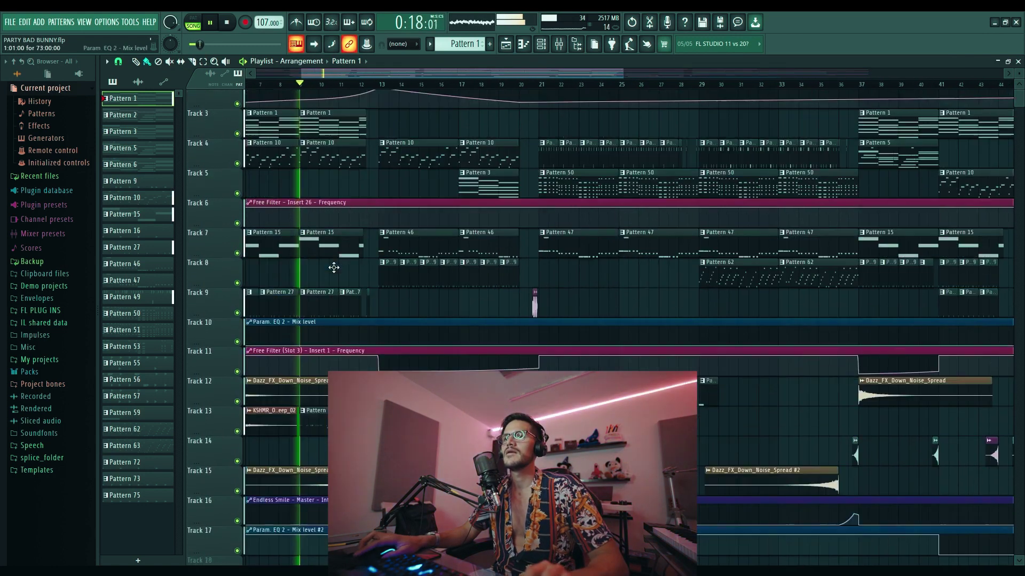
scroll(334, 267, "up", 2)
Step: Play the section at bar 13 briefly, stop, and replay it from just before bar 13 with Track 1's vocals unmuted
left_click(380, 84)
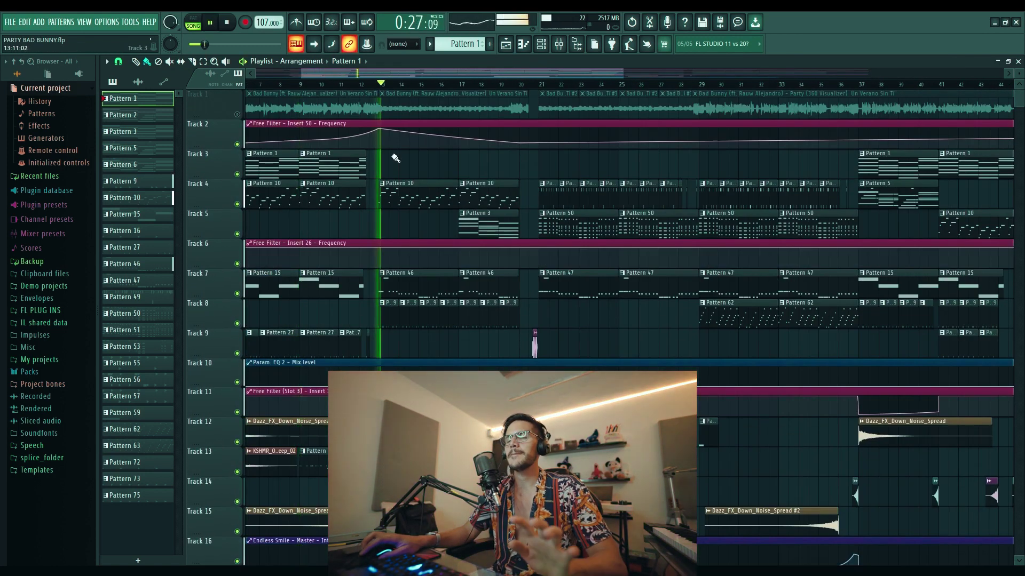
key("space")
scroll(409, 203, "up", 3)
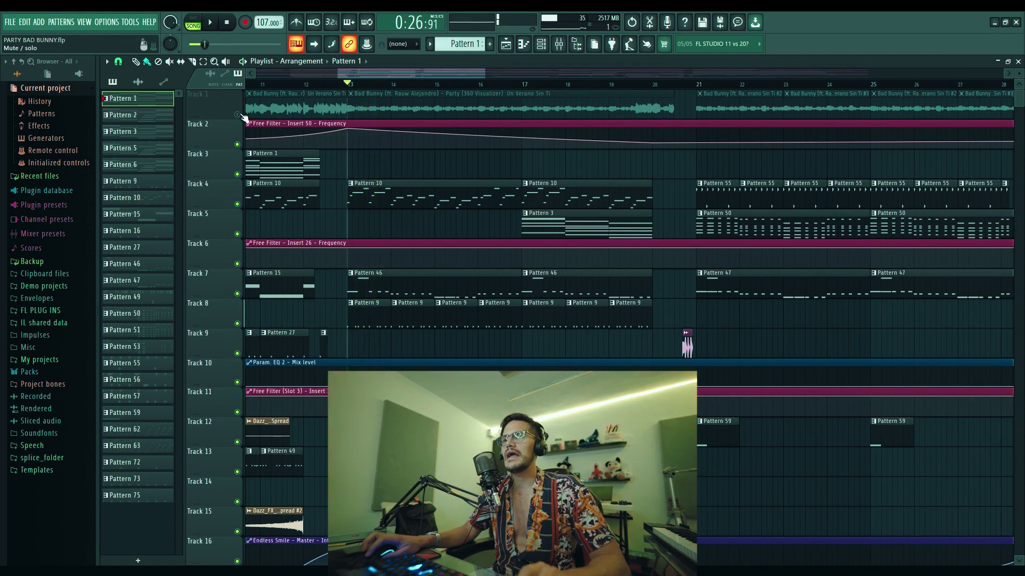
left_click(237, 115)
left_click(327, 85)
key("space")
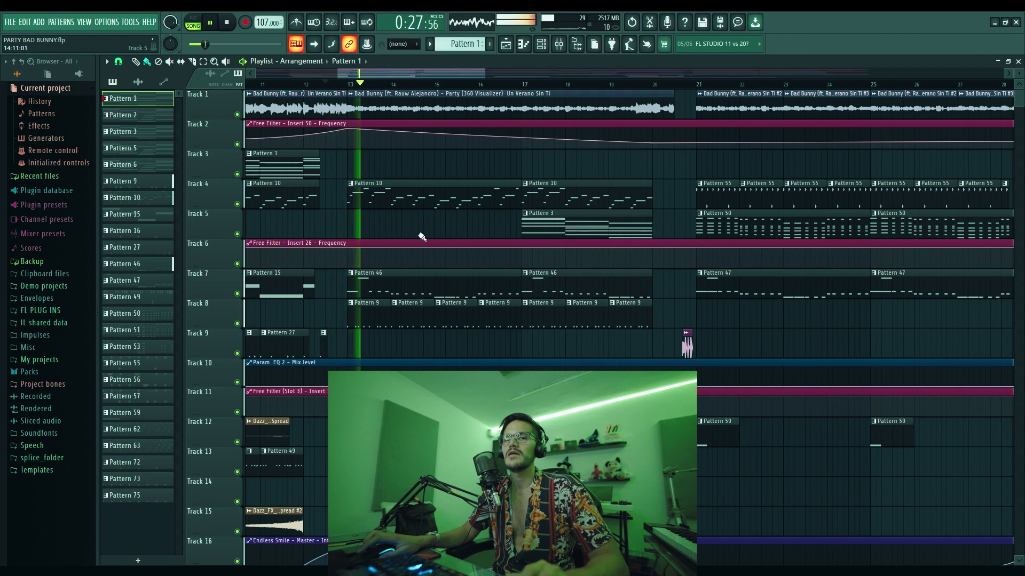
Step: Listen on through the section from bar 21 with Track 1 muted, unmute its vocals to compare, and stop playback
left_click(237, 114)
scroll(469, 221, "down", 3)
scroll(522, 220, "up", 1)
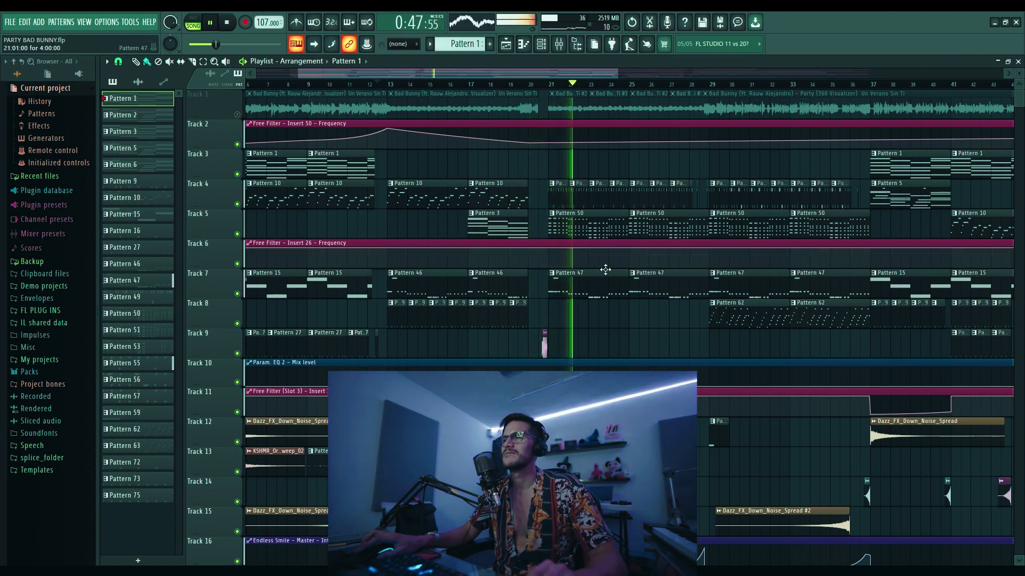
scroll(605, 269, "down", 3)
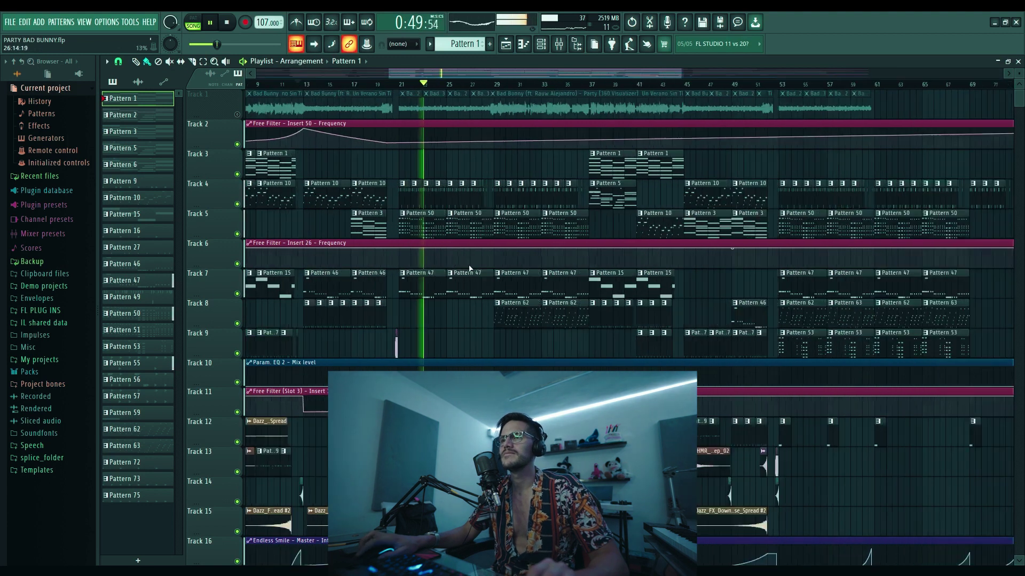
scroll(469, 269, "up", 3)
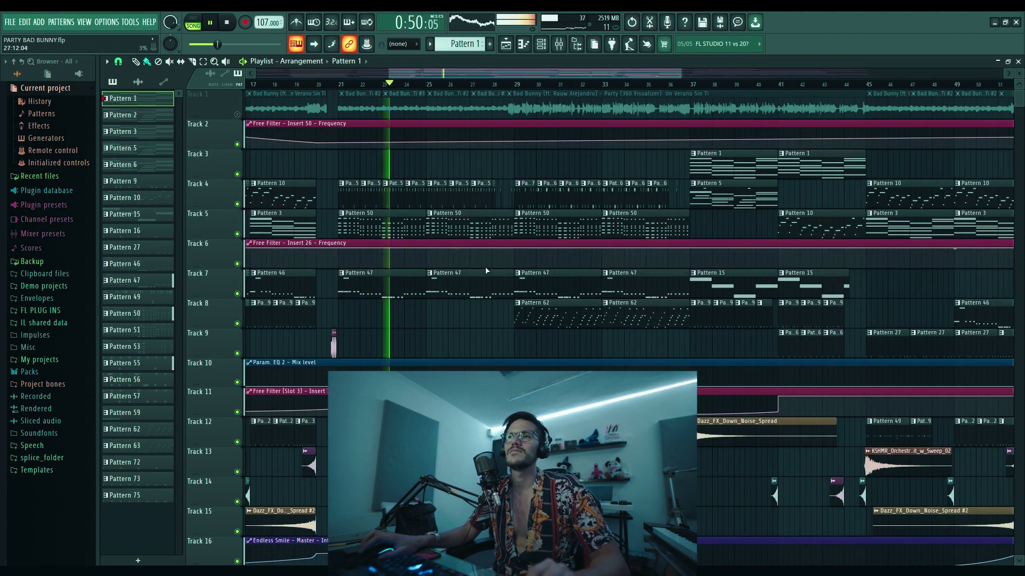
left_click(237, 114)
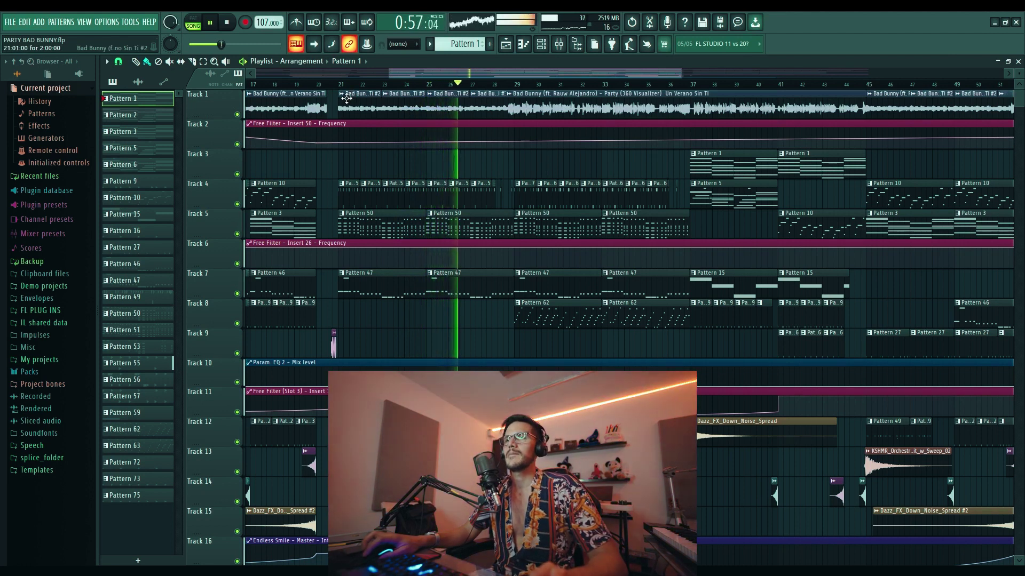
key("space")
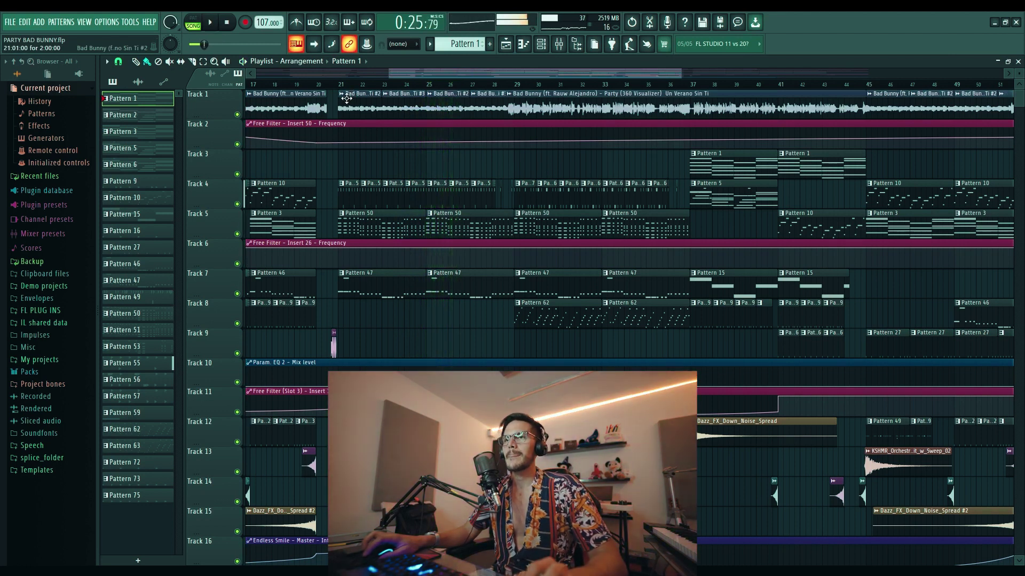
Step: Solo Track 1 and play its vocals from about bar 17
right_click(238, 115)
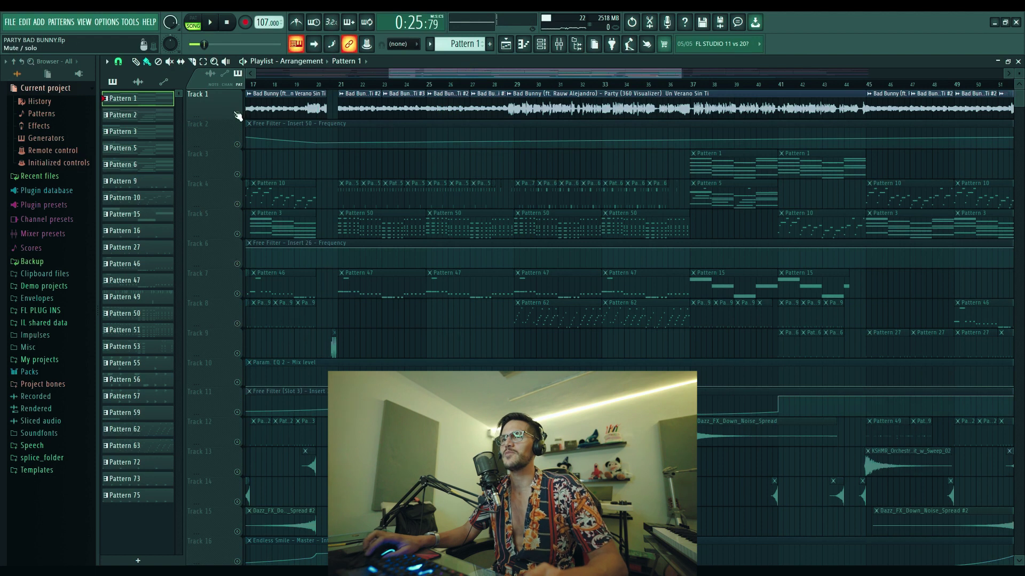
scroll(442, 79, "left", 4)
left_click(419, 84)
key("space")
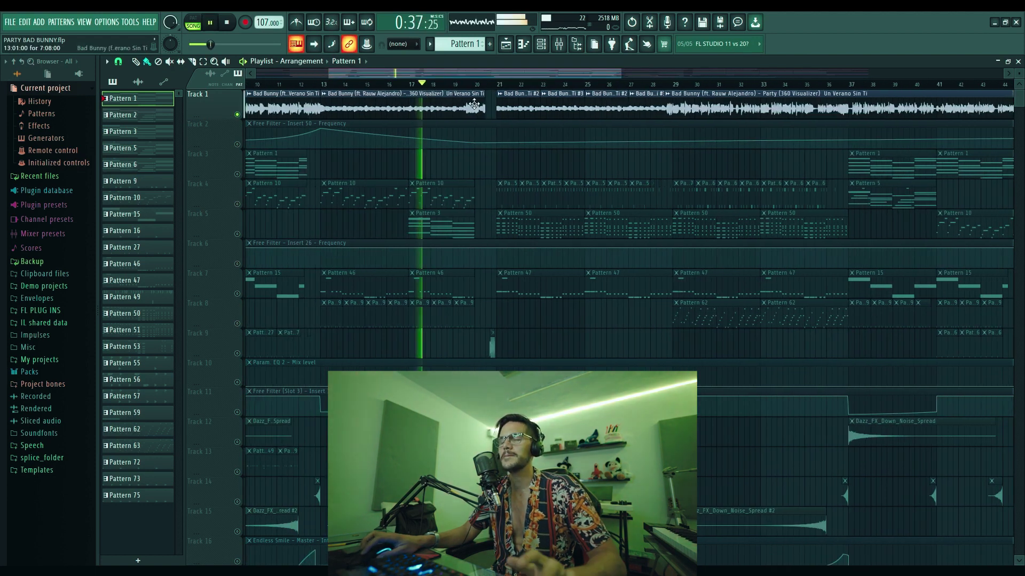
Step: Audition the soloed vocal clips from bars 21, 23, 25 and 27, and stop playback
left_click(498, 84)
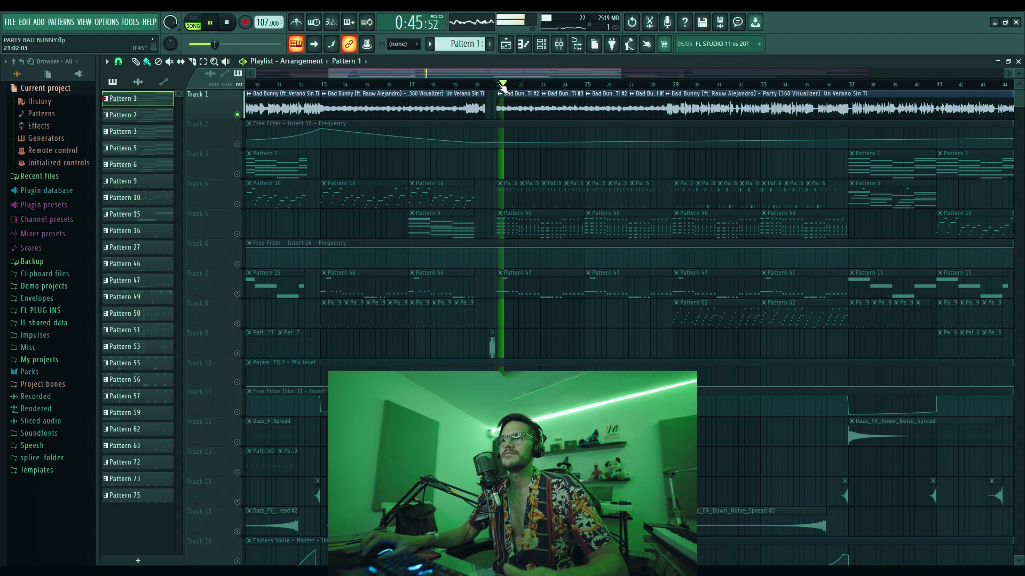
key("space")
left_click(544, 85)
key("space")
left_click(586, 84)
left_click(634, 84)
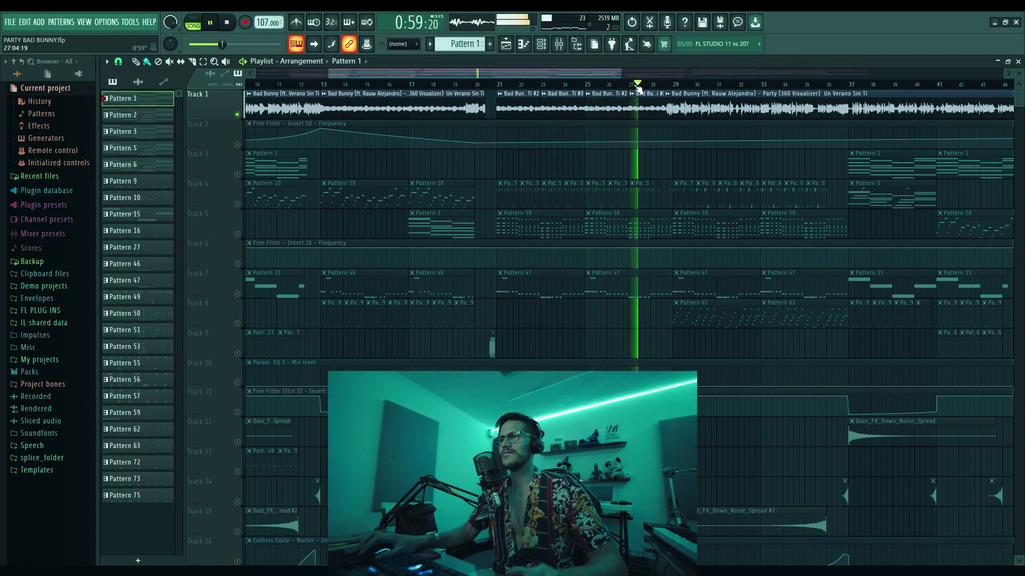
key("space")
Step: View the time-stretching settings of Track 1's vocal clip at bar 21, close them, and reactivate all the other tracks
double_click(512, 105)
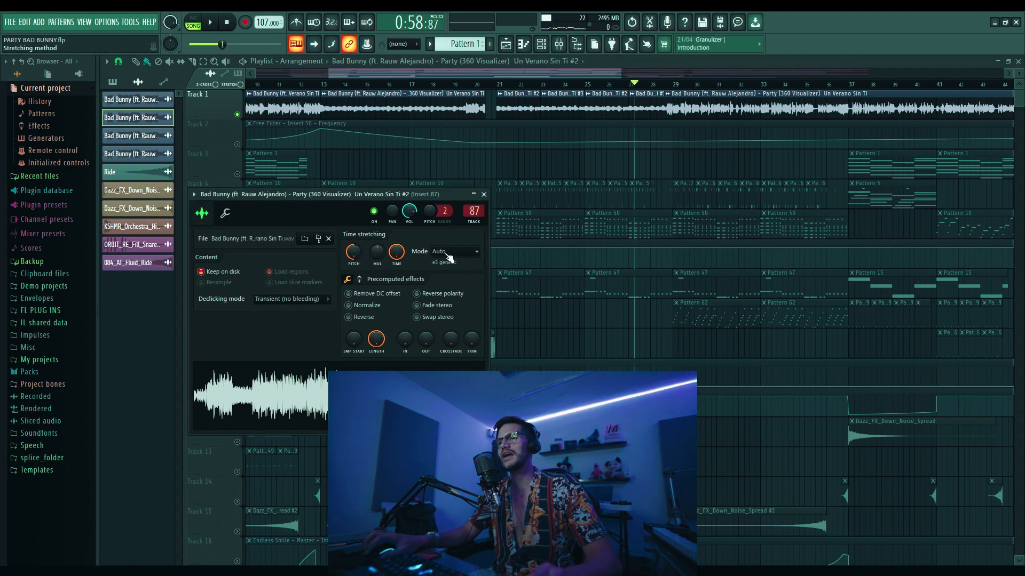
left_click(484, 194)
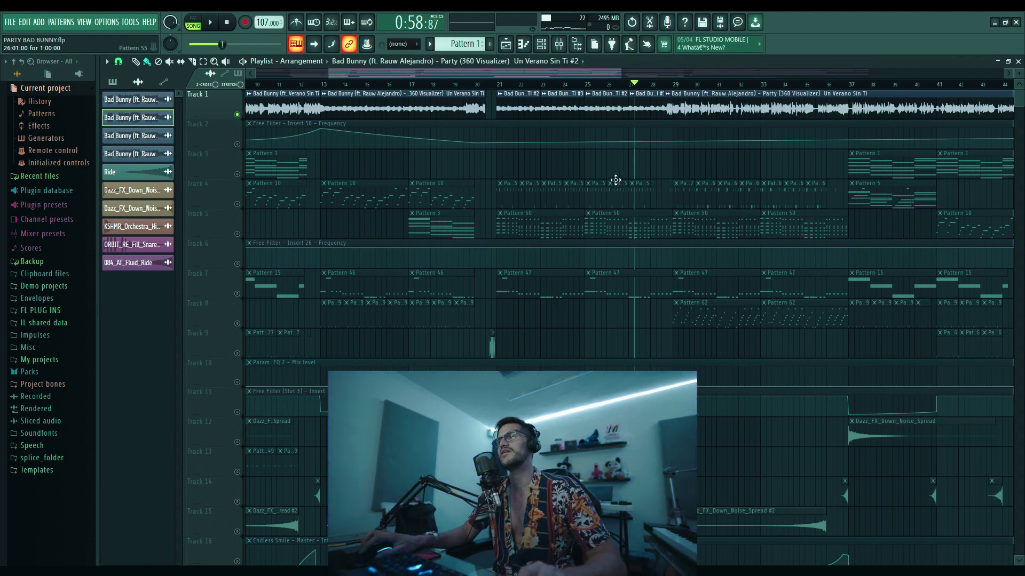
scroll(614, 182, "down", 4)
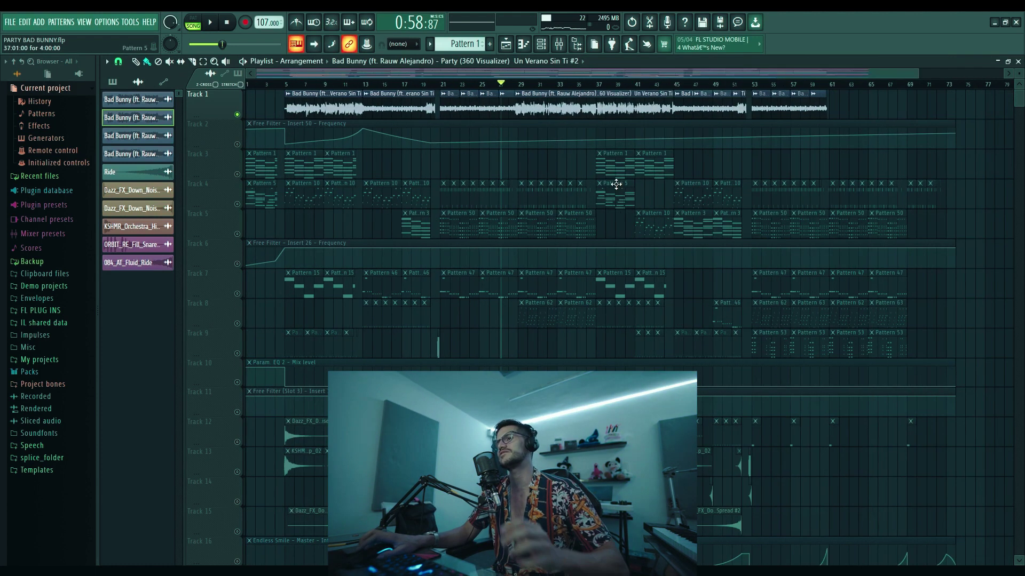
left_click(237, 175)
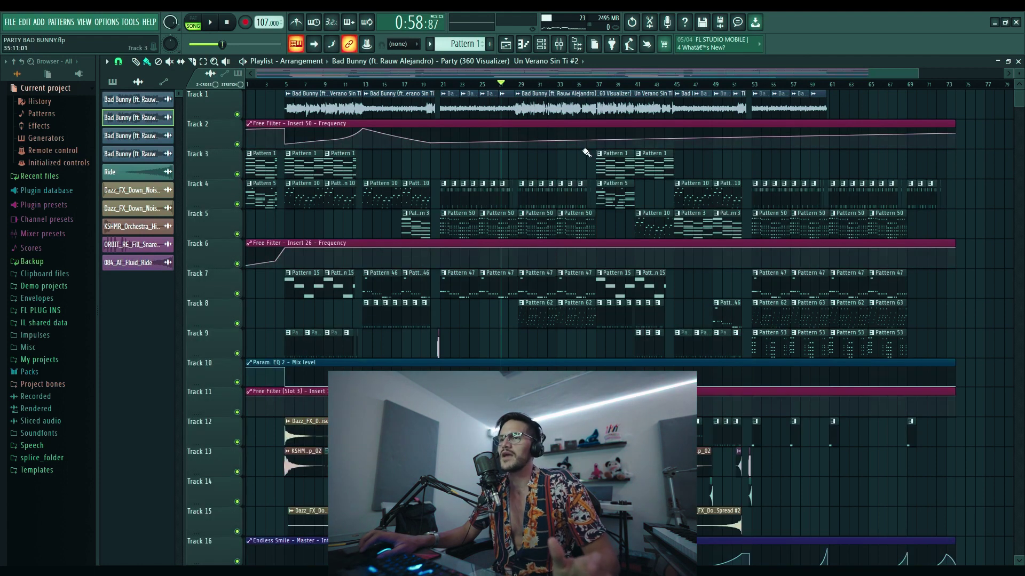